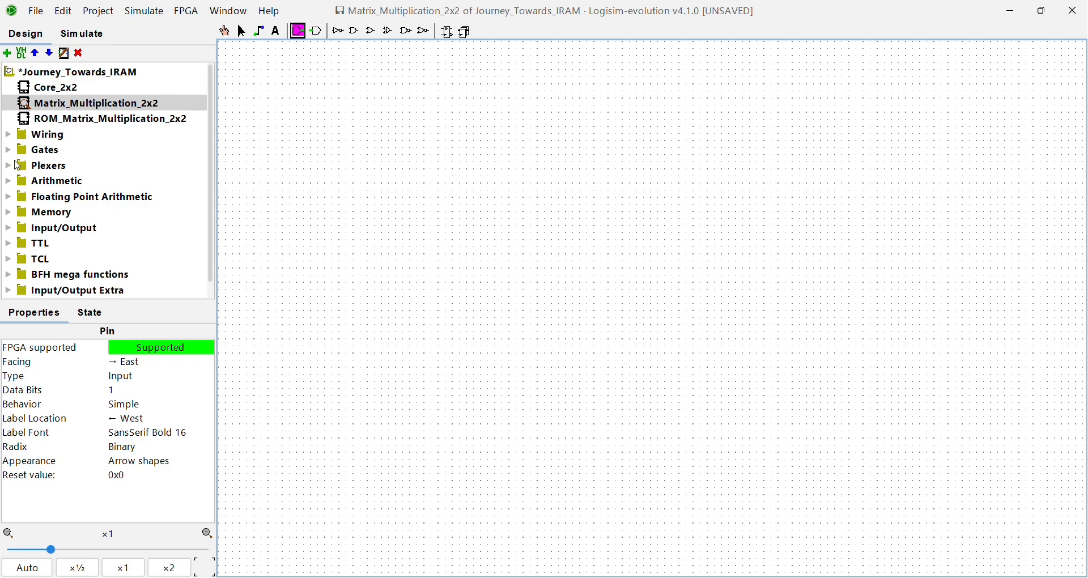
Place two RAM components side by side near the upper edge of the Matrix_Multiplication_2x2 circuit.
left_click(10, 214)
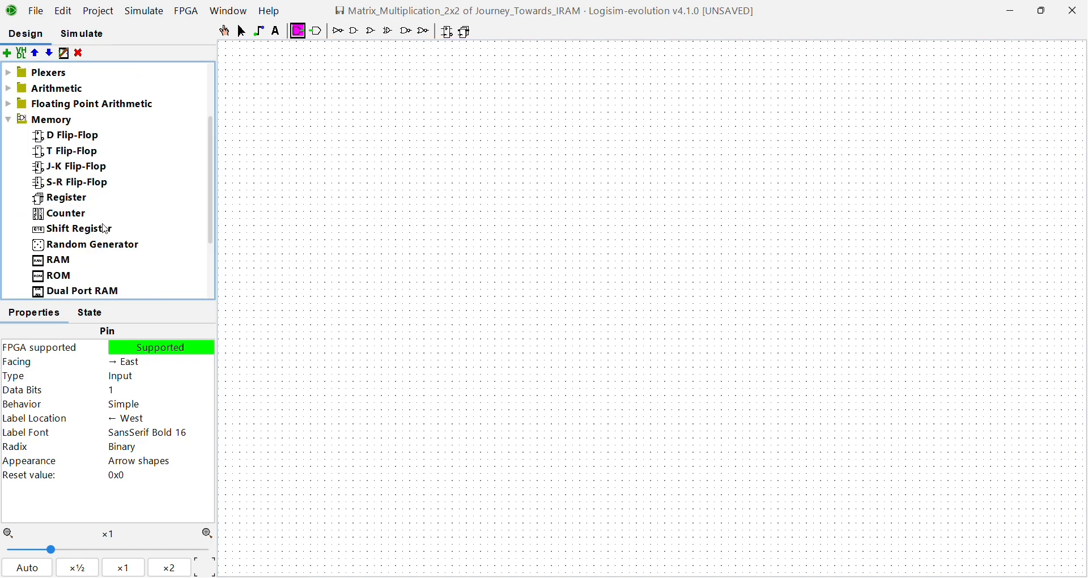
left_click(76, 262)
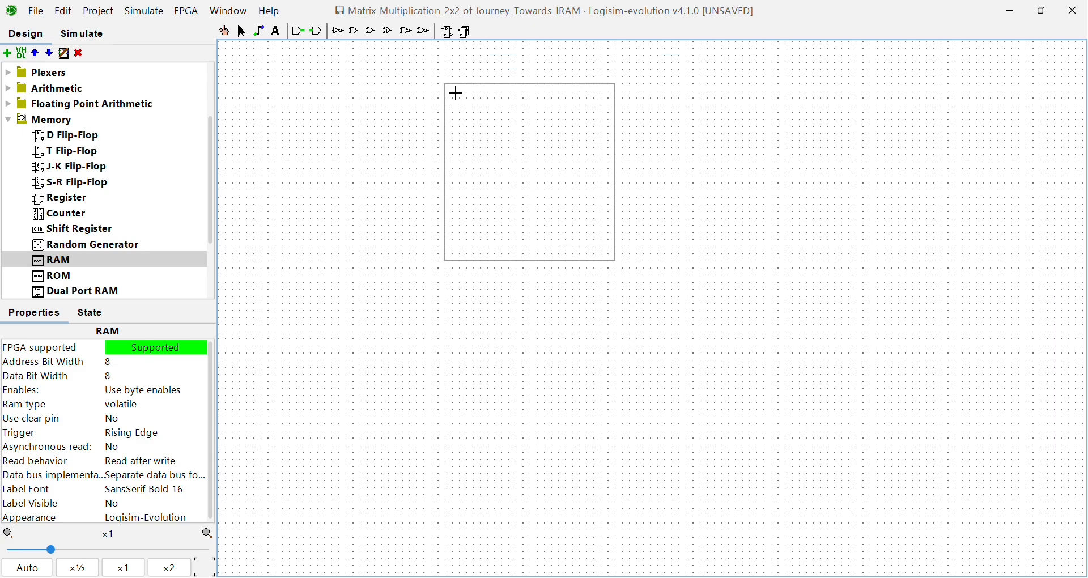
left_click(443, 67)
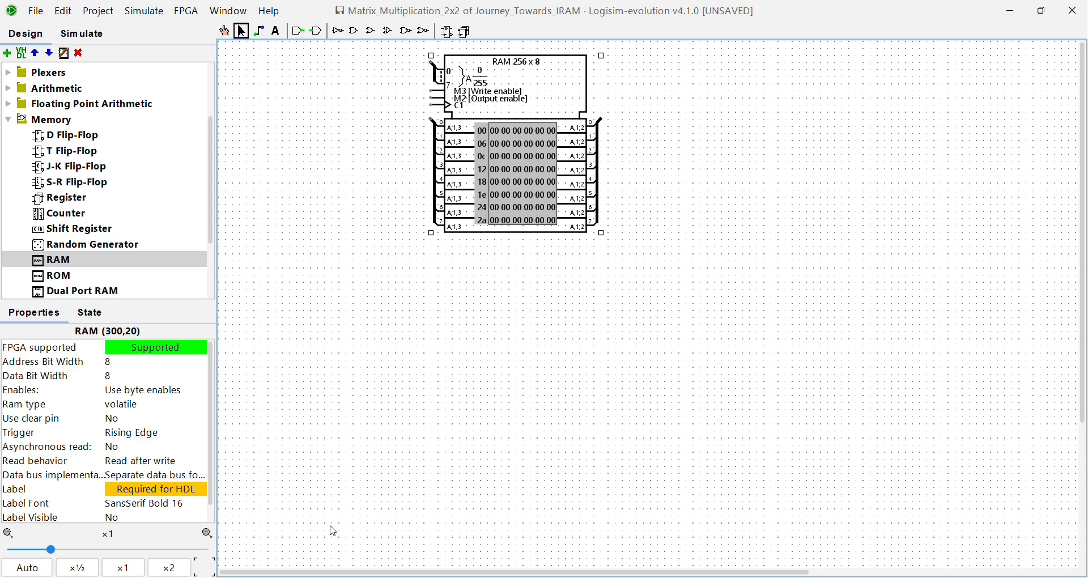
left_click(701, 97)
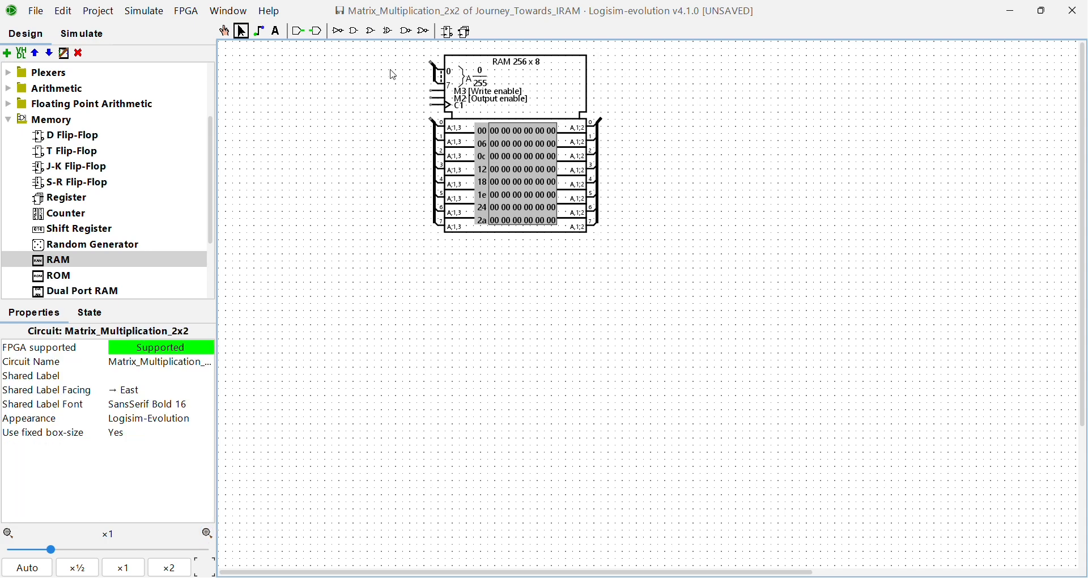
left_click(65, 266)
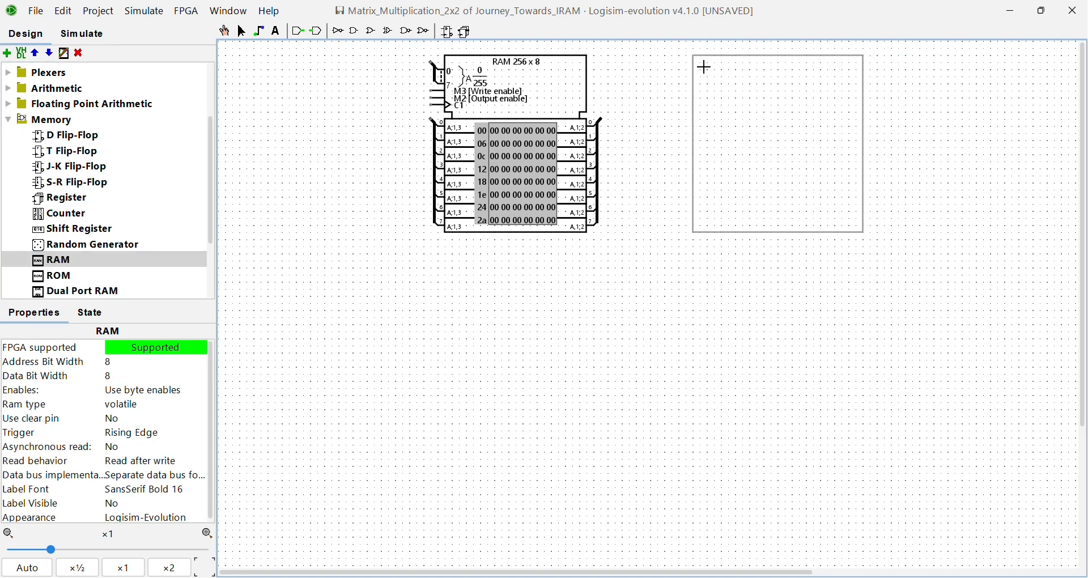
left_click(654, 59)
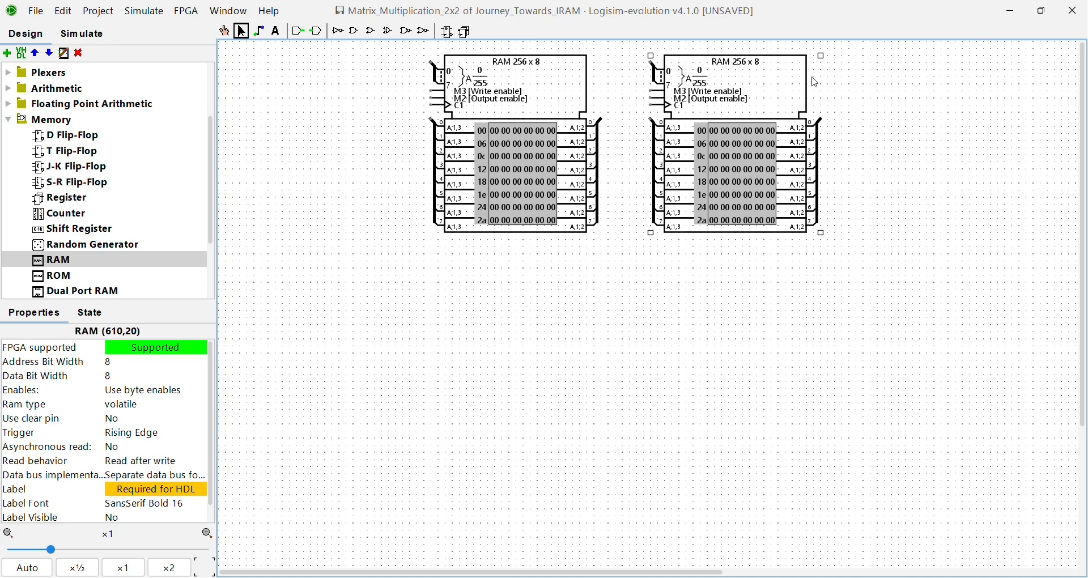
left_click(841, 86)
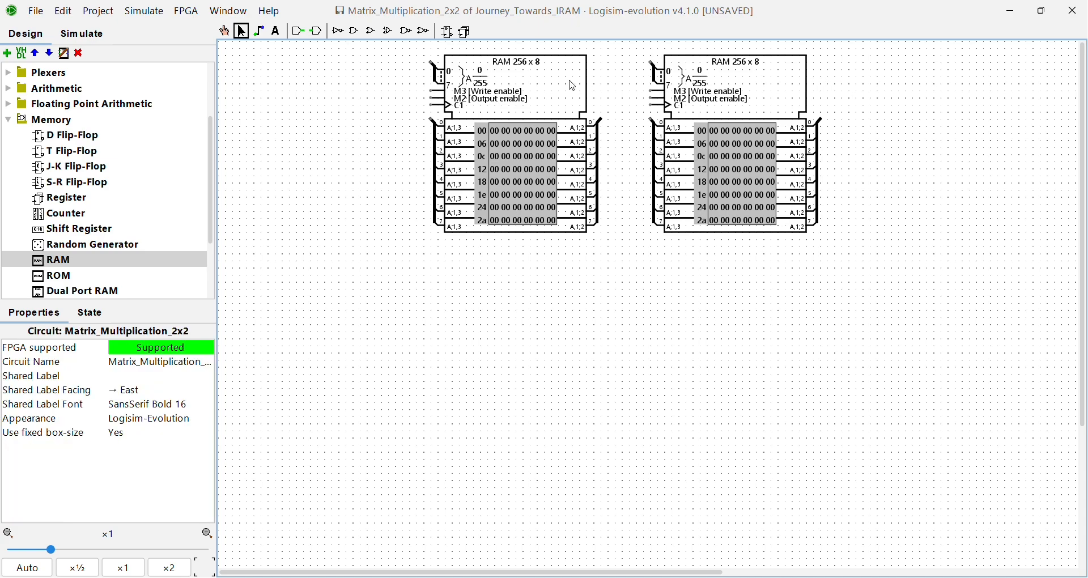
Label the first RAM, the one placed nearer the canvas origin, RAM_A.
left_click(520, 86)
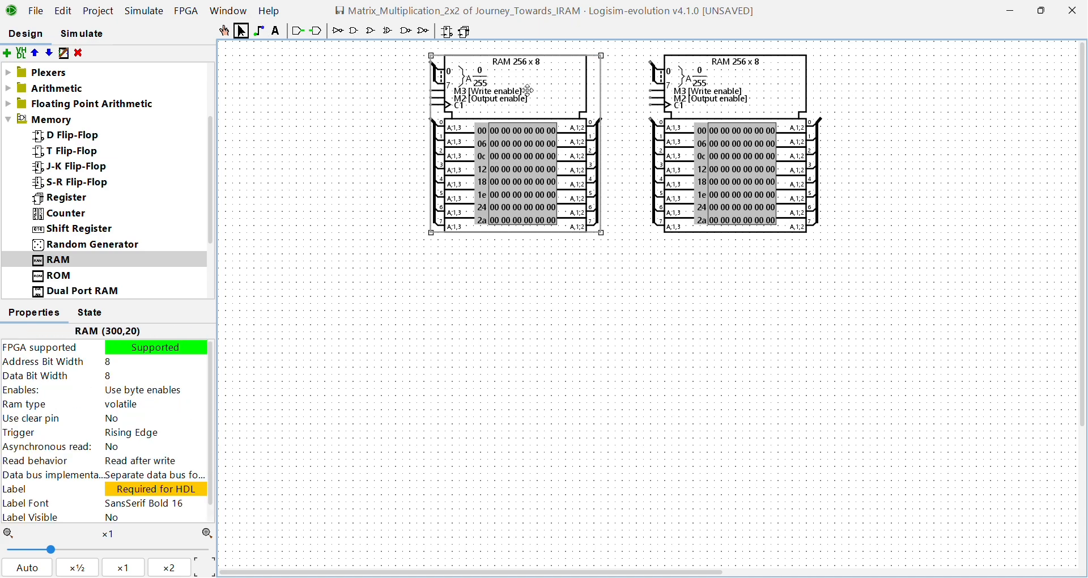
left_click(186, 491)
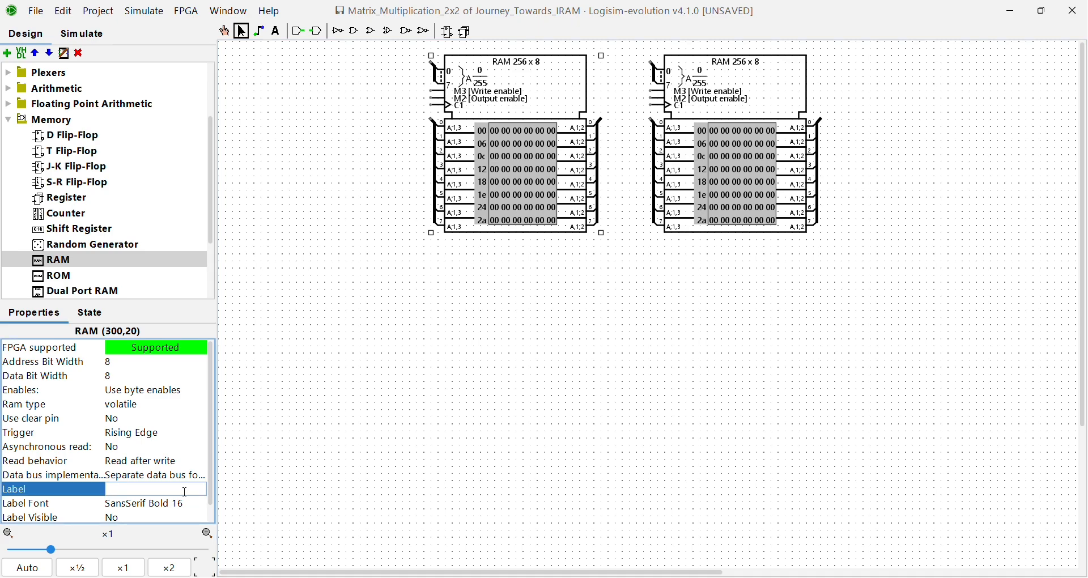
type("Ram")
key("BackSpace")
key("BackSpace")
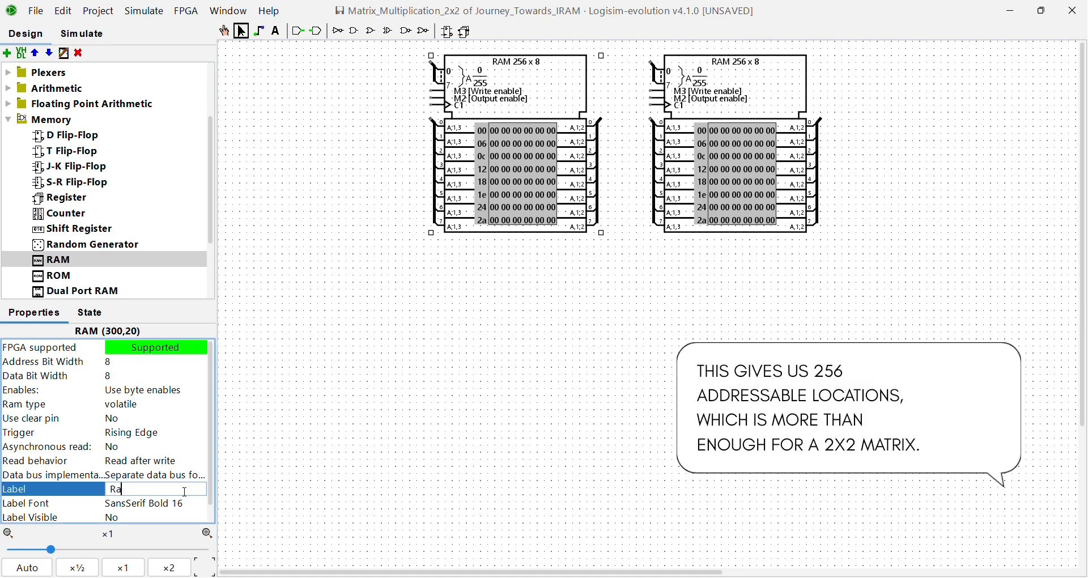
type("AM_A")
key("Return")
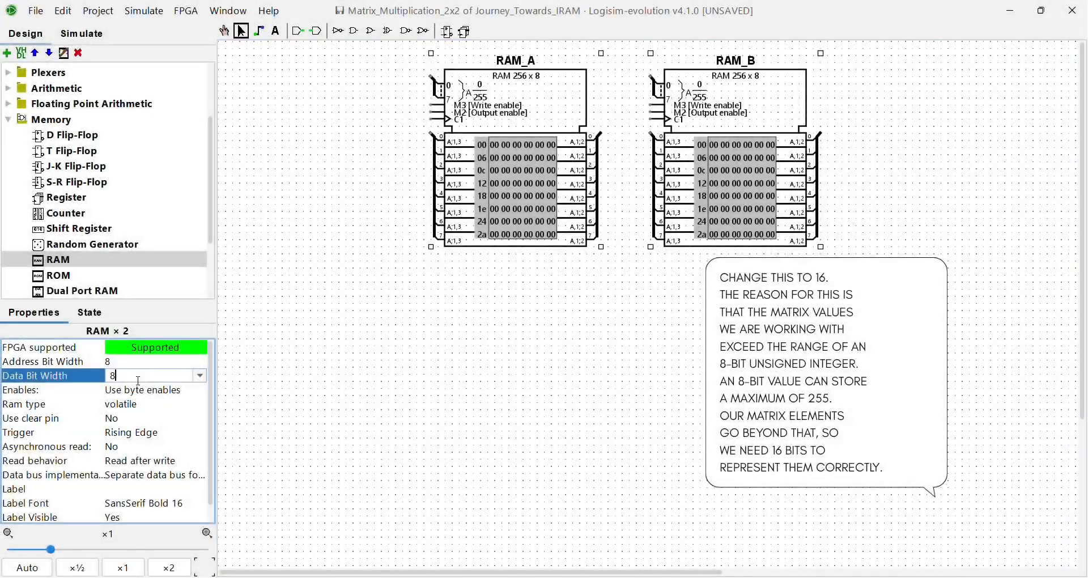
Set the data bit width of both RAM_A and RAM_B to 16 and their RAM type to non volatile.
key("BackSpace")
type("16")
key("Return")
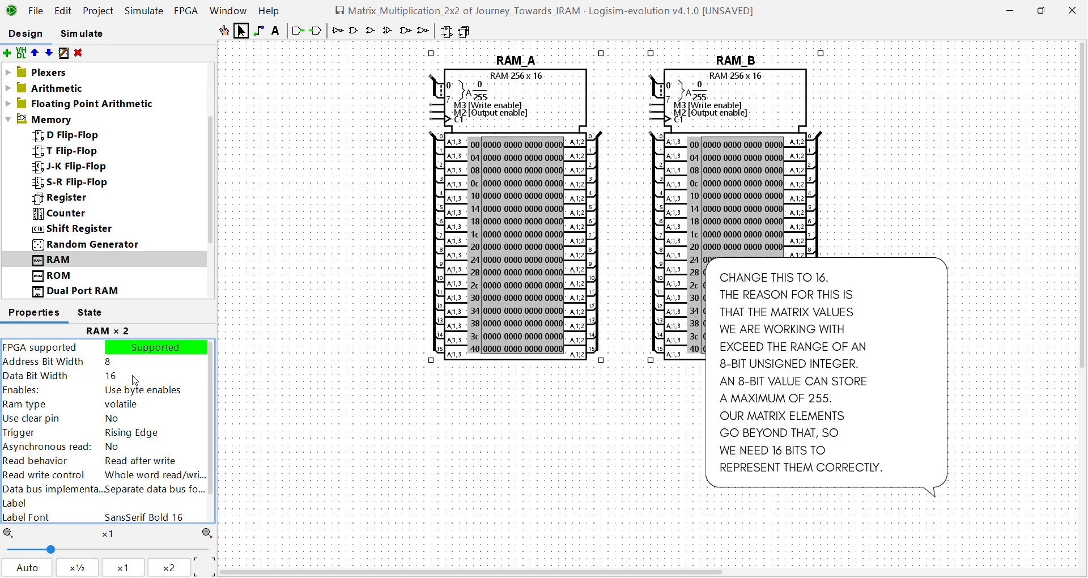
left_click(141, 448)
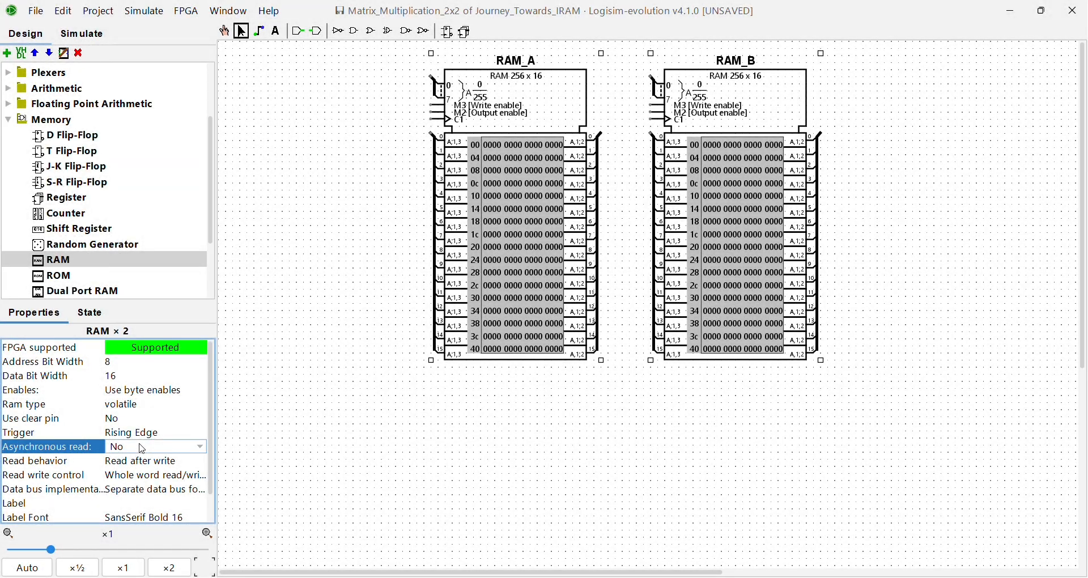
left_click(136, 413)
left_click(142, 435)
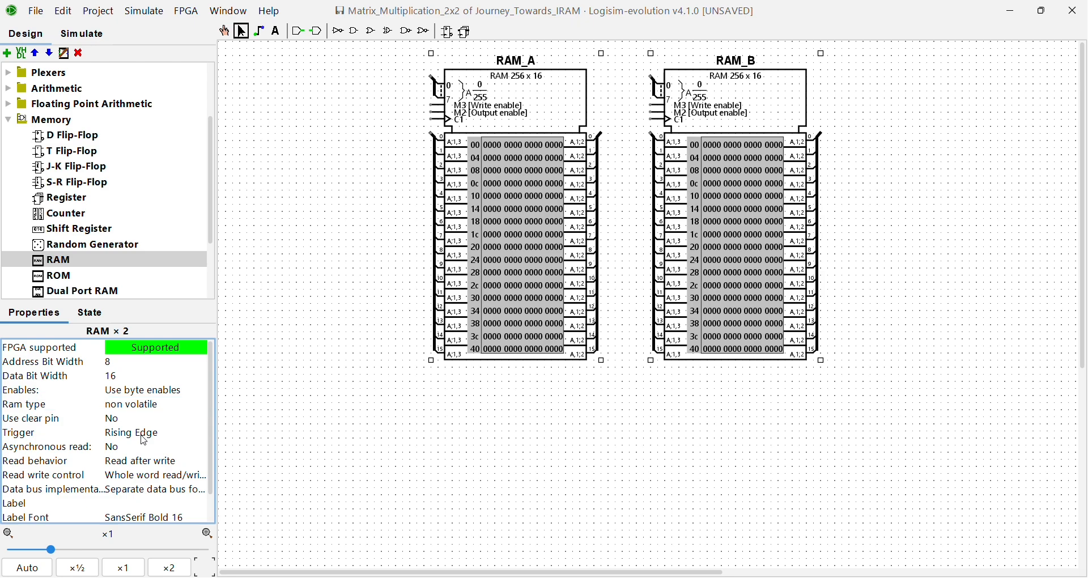
left_click(325, 334)
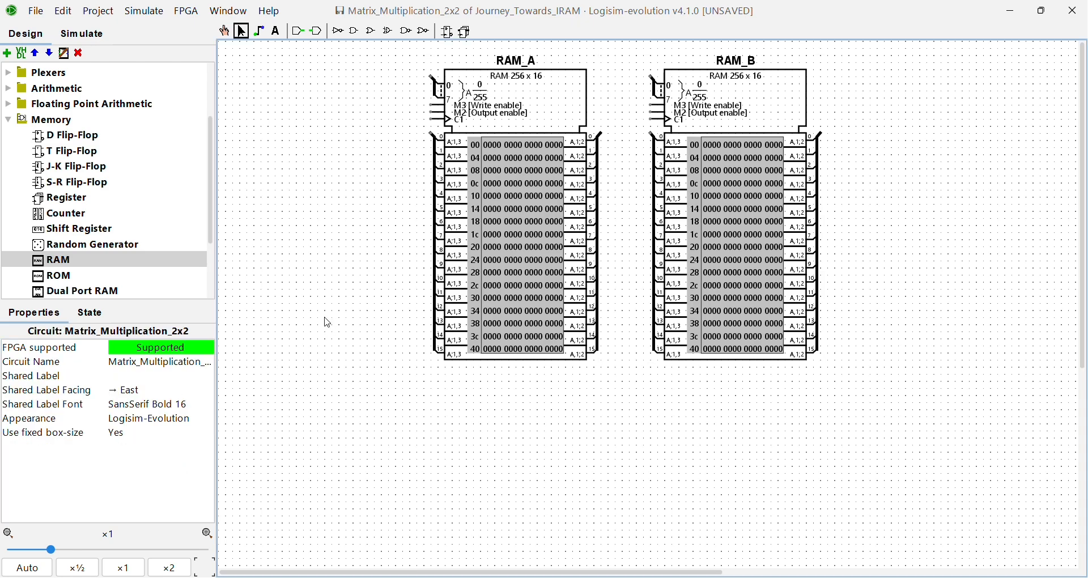
Place an 8-bit Counter in the empty space beside RAM_A, opposite RAM_B.
left_click_drag(211, 179, 215, 205)
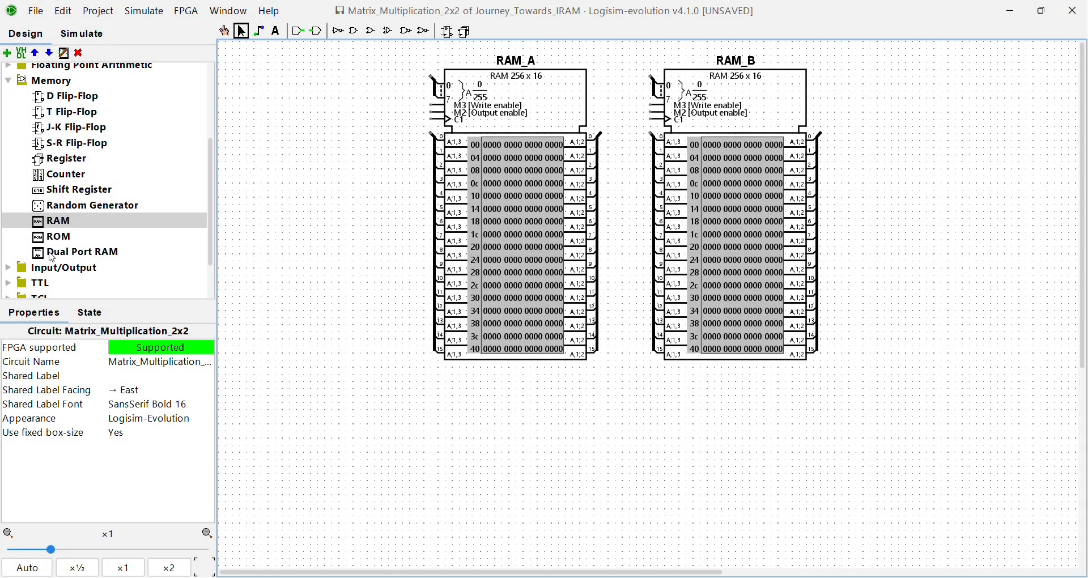
left_click(52, 257)
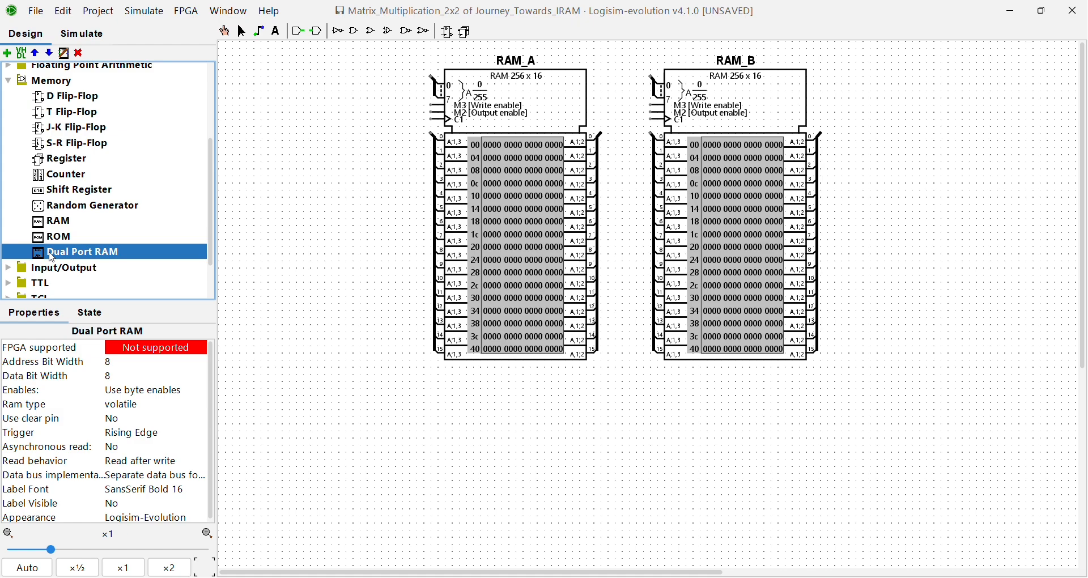
left_click(58, 177)
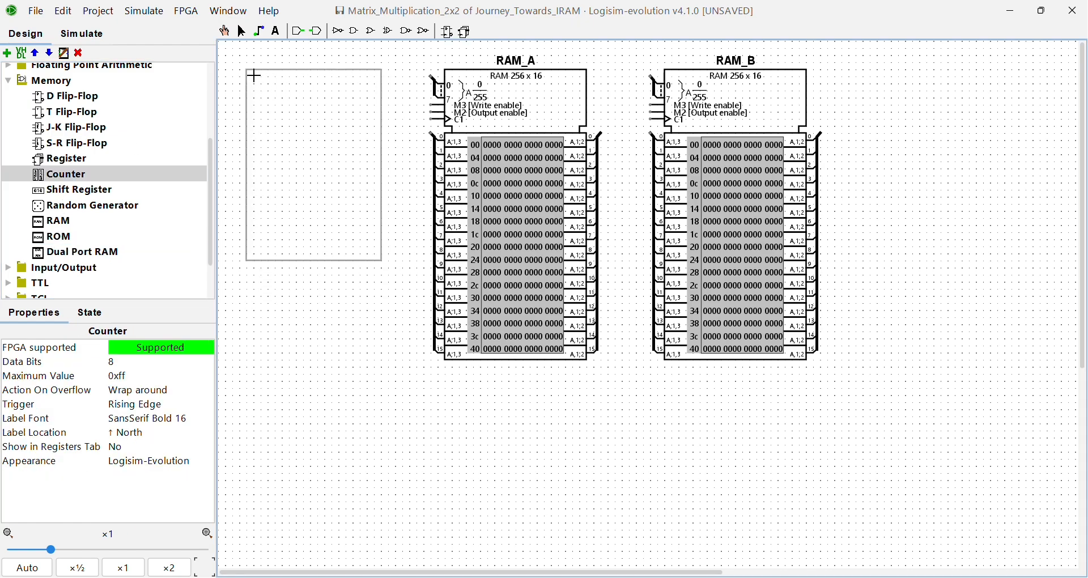
left_click(271, 82)
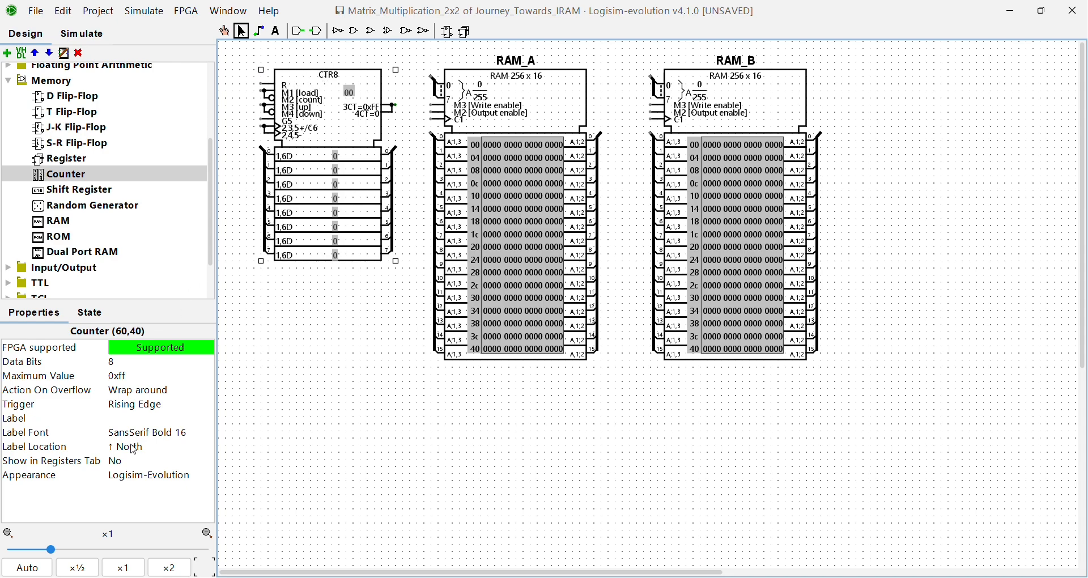
Try to label the counter "Address Counter" with a space in the name.
left_click(141, 424)
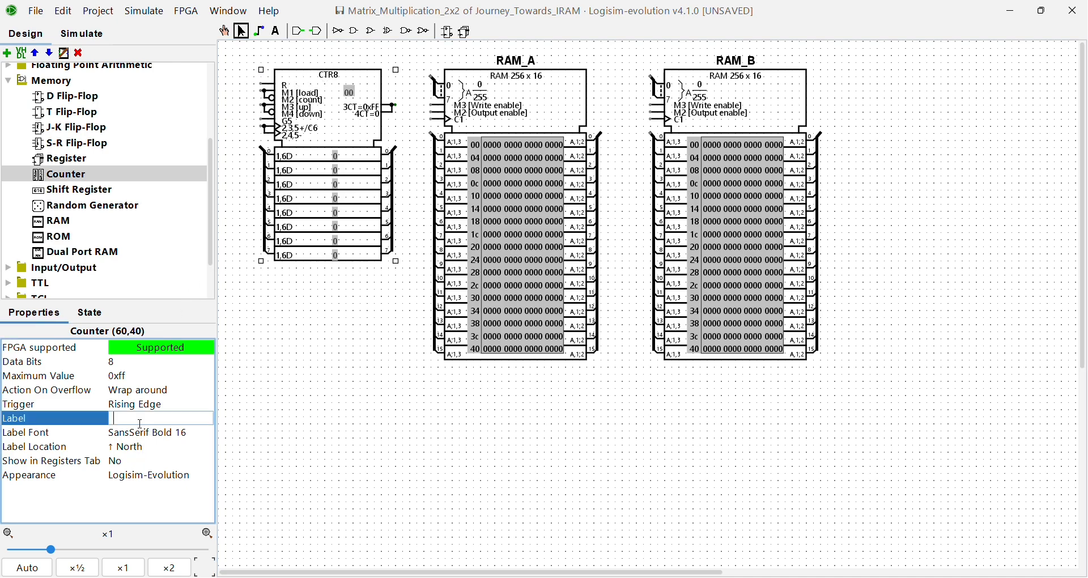
type("Address Counter")
key("Return")
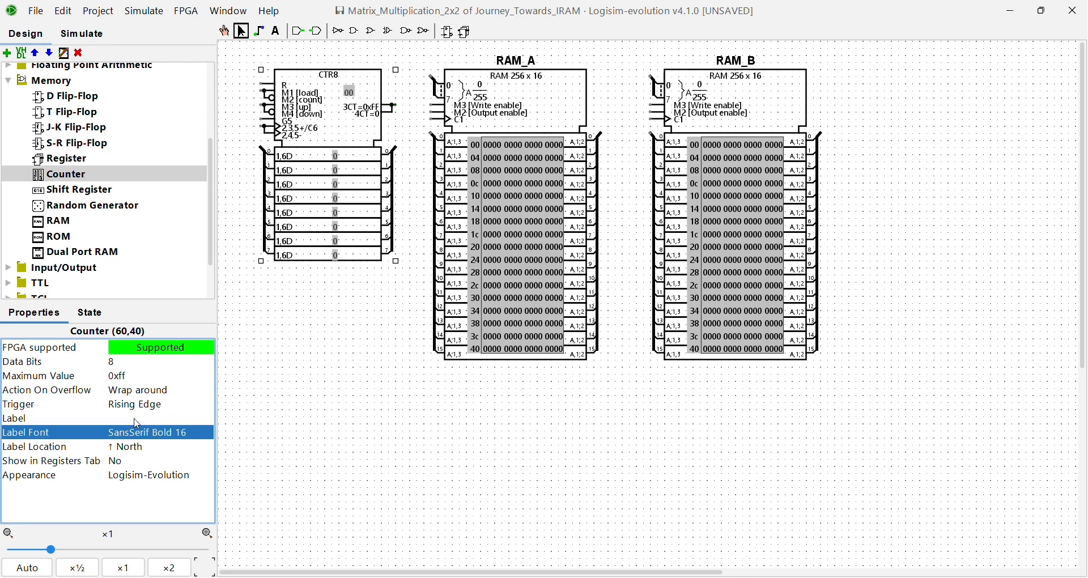
Label the counter Address_Counter, using an underscore between the words.
left_click(139, 420)
type("A")
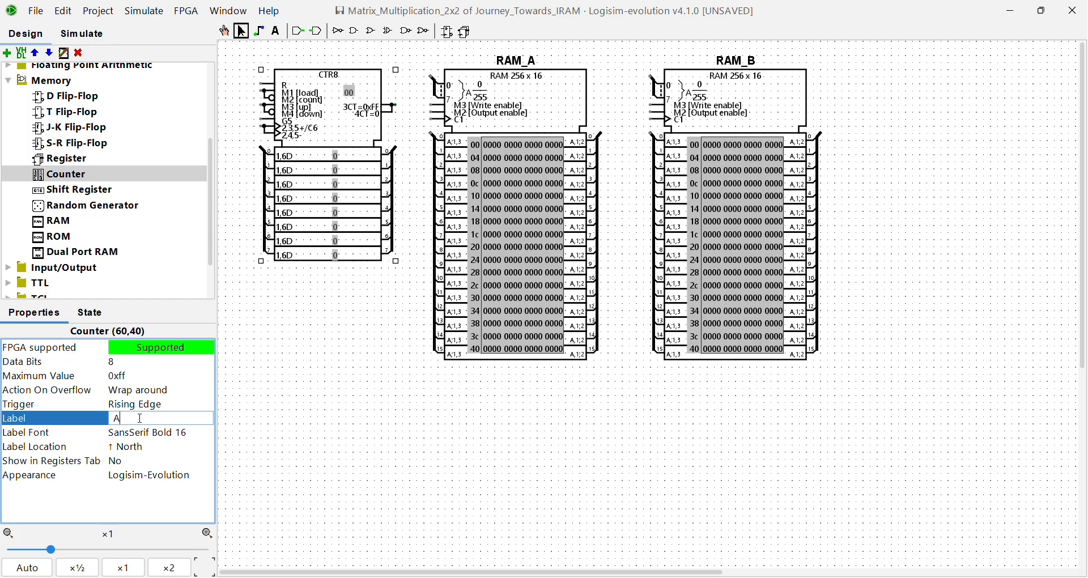
type("ddress_Counter")
key("Return")
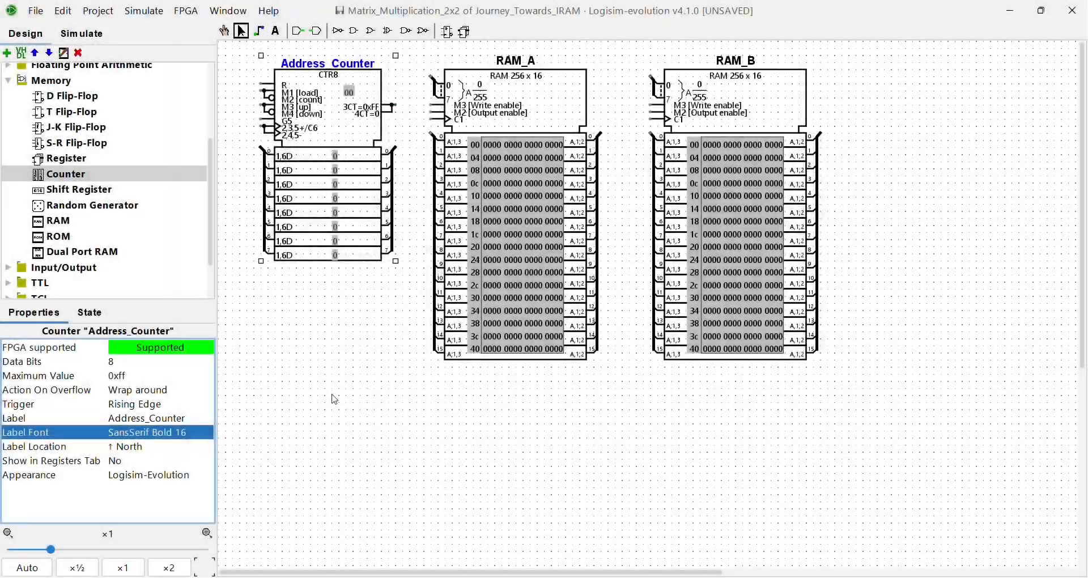
left_click(334, 398)
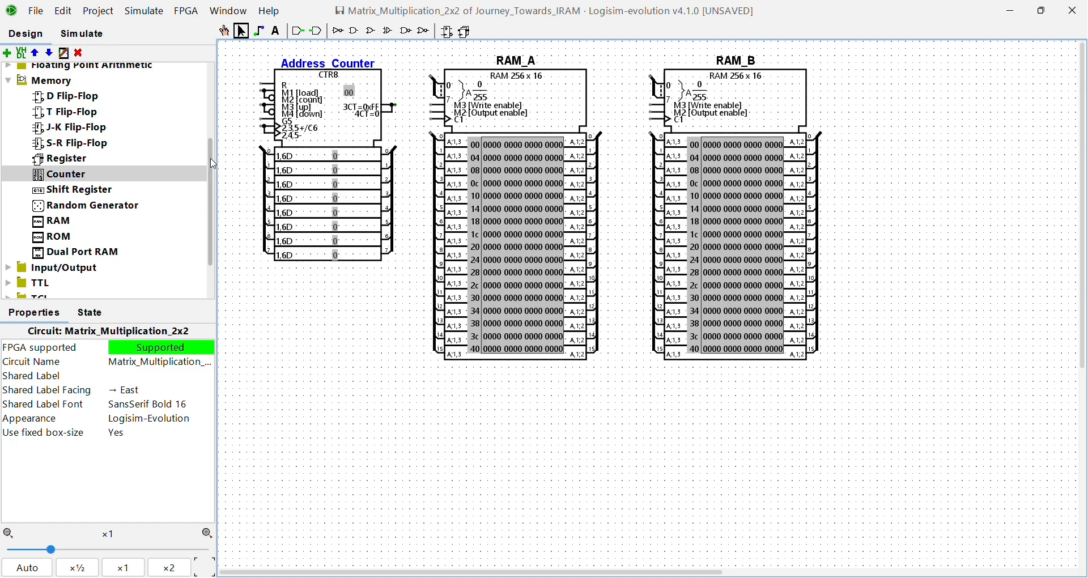
Set Address_Counter's data bits to 16 and check the address bit width of RAM_A.
left_click(352, 121)
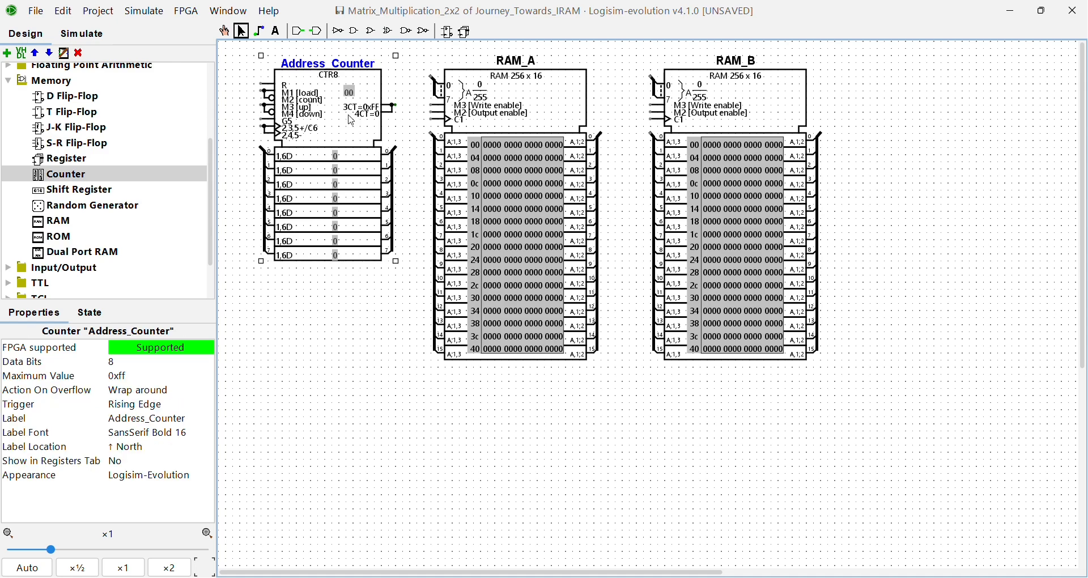
left_click(122, 363)
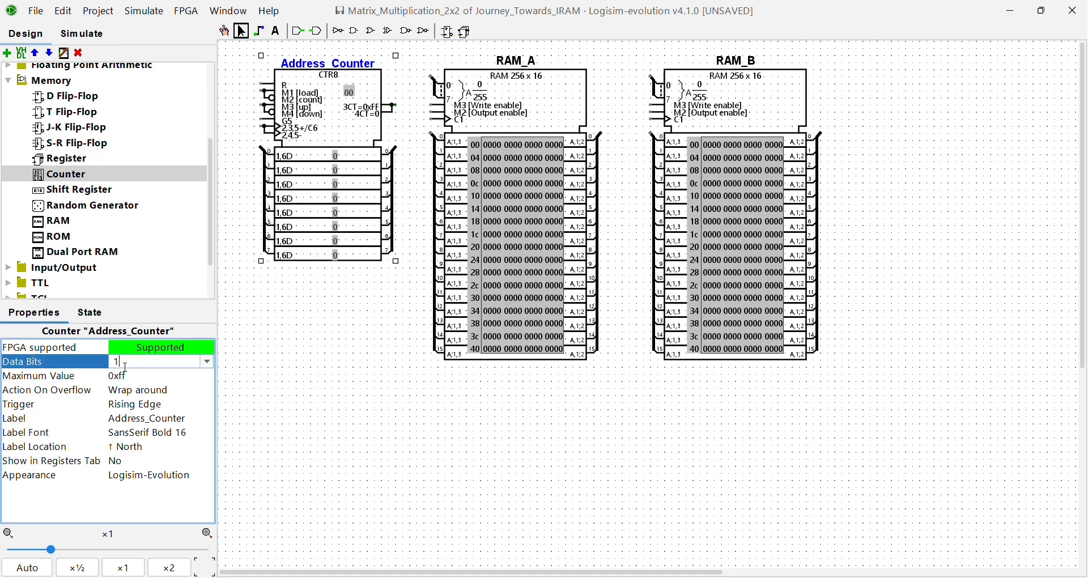
type("16")
key("Return")
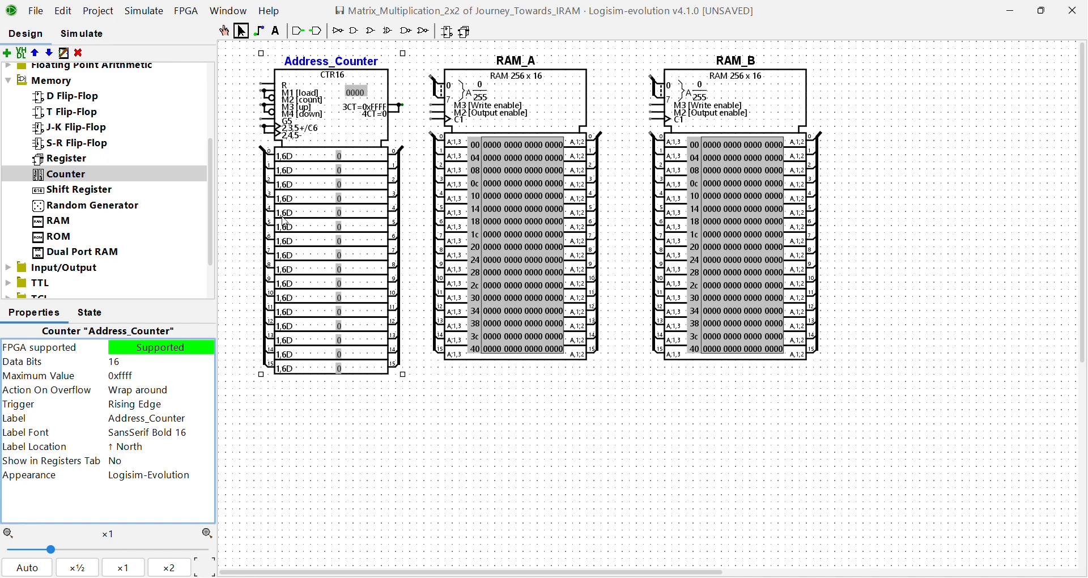
left_click(519, 96)
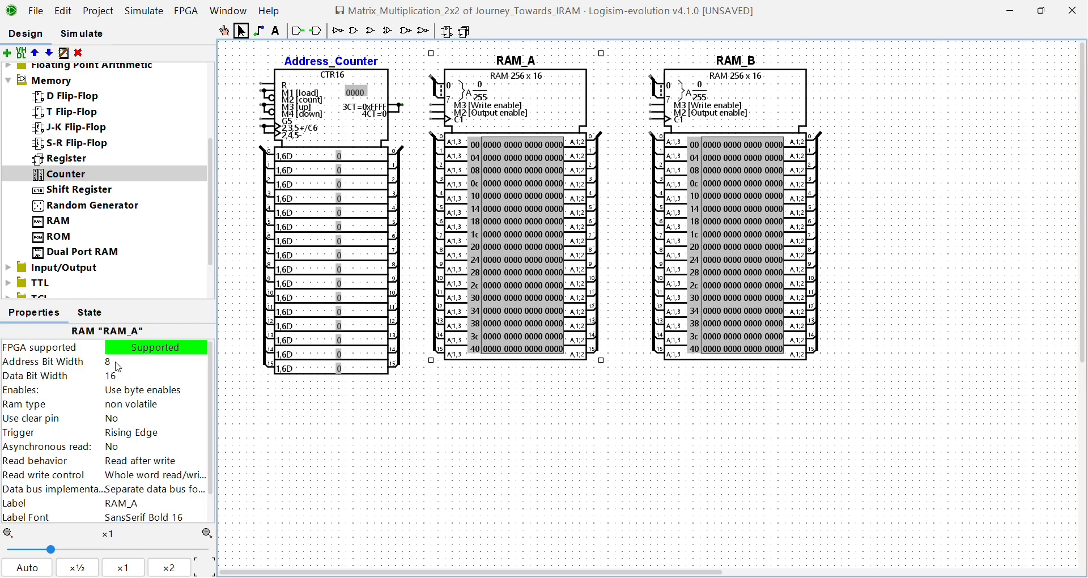
left_click(238, 256)
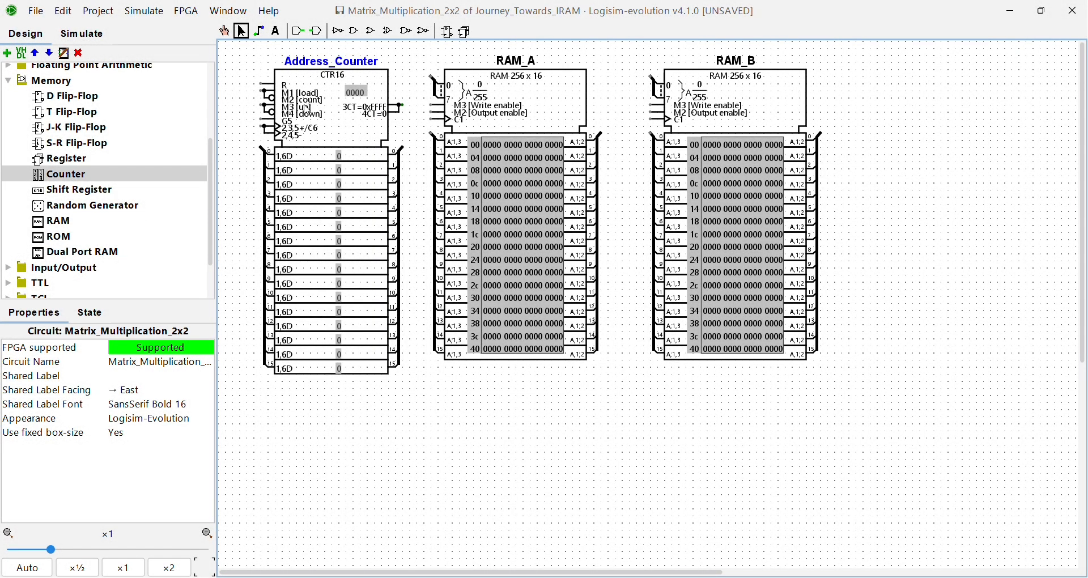
Place a Clock from the Wiring library beside Address_Counter's upper corner, facing south.
scroll(211, 198, "up", 3)
left_click(8, 122)
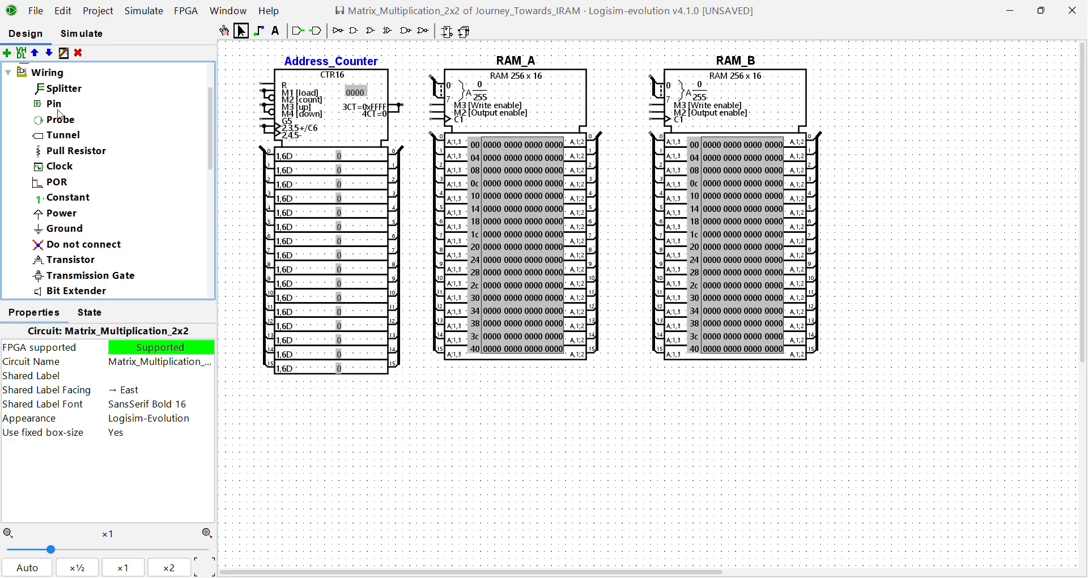
left_click(67, 169)
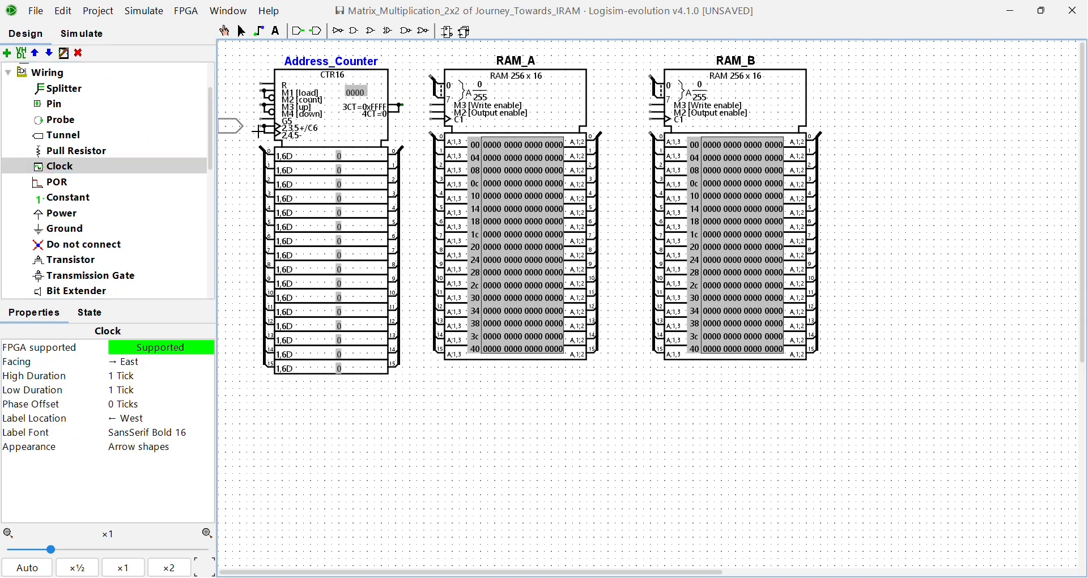
left_click(258, 56)
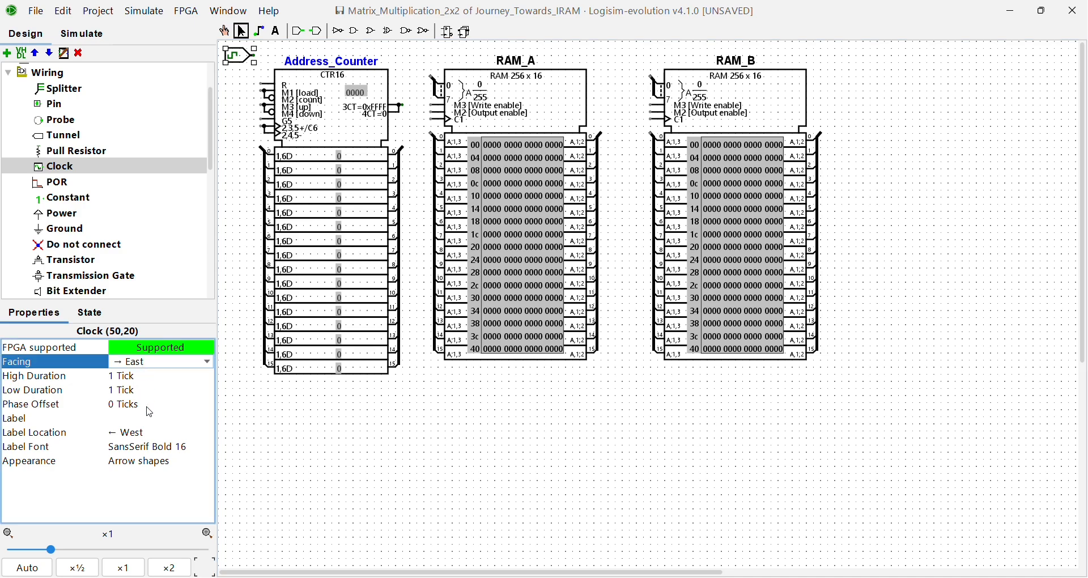
key("Down")
left_click_drag(256, 60, 240, 77)
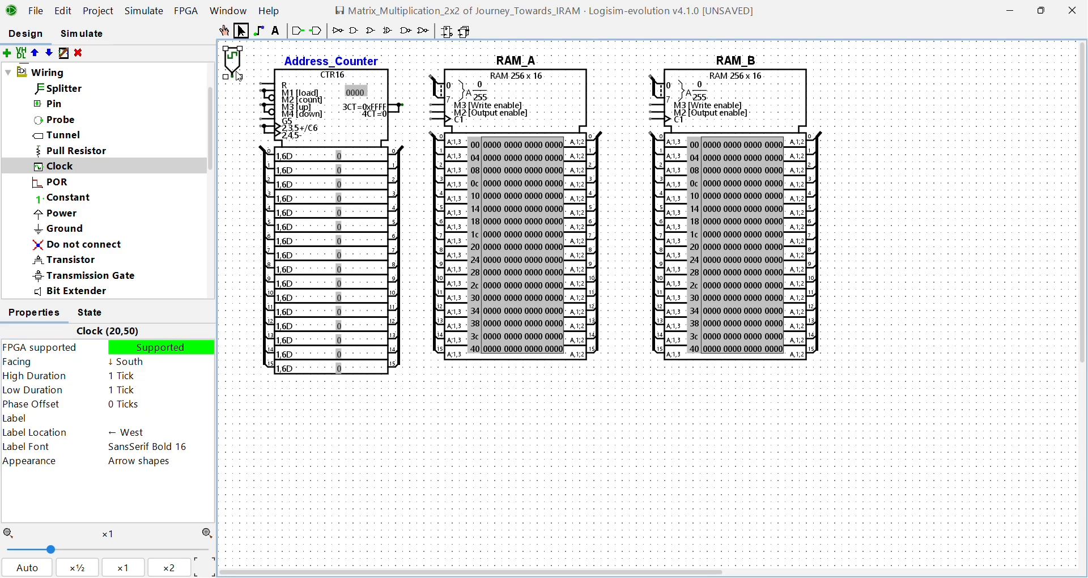
Label the clock CC.
left_click(134, 424)
type("Clock")
key("Return")
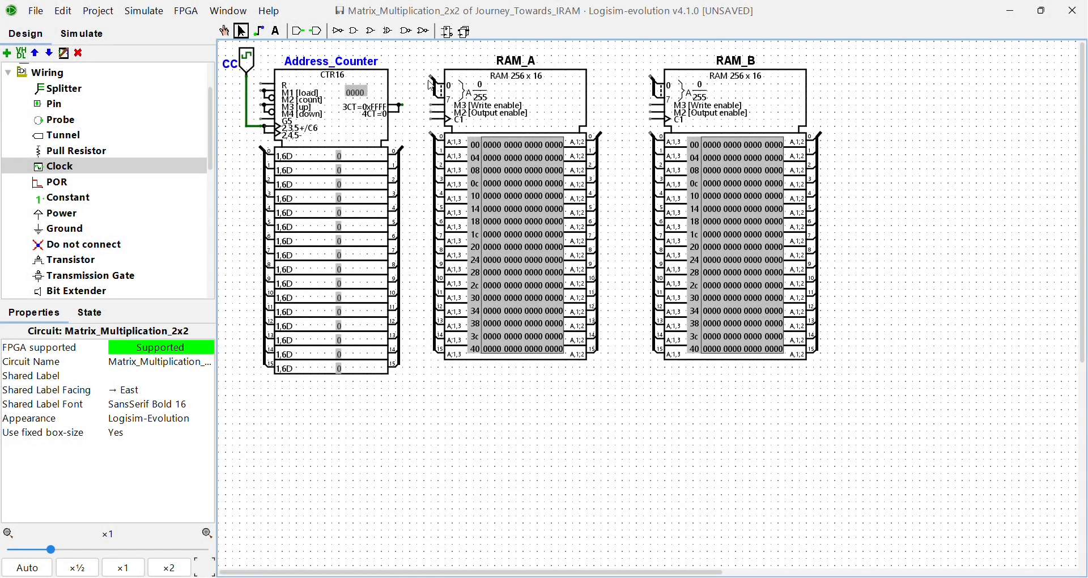
Try to wire Address_Counter's data output to the address input of RAM_A.
mouse_move(403, 148)
left_mouse_down()
mouse_move(435, 78)
mouse_move(419, 136)
mouse_move(403, 149)
left_mouse_up()
key("ctrl+z")
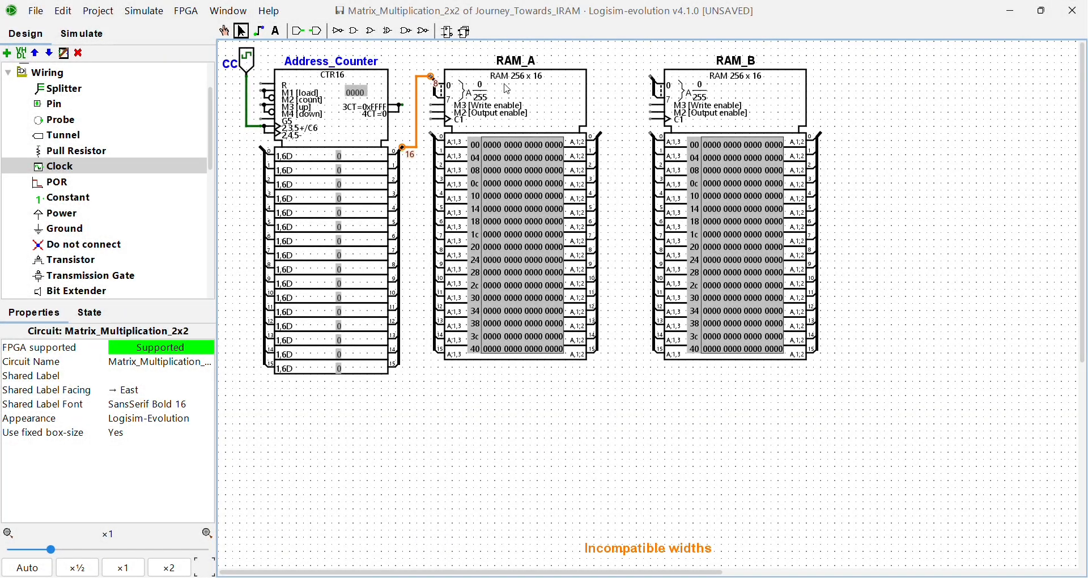
Set Address_Counter's data bits to 8 to match the address width of RAM_A.
left_click(318, 120)
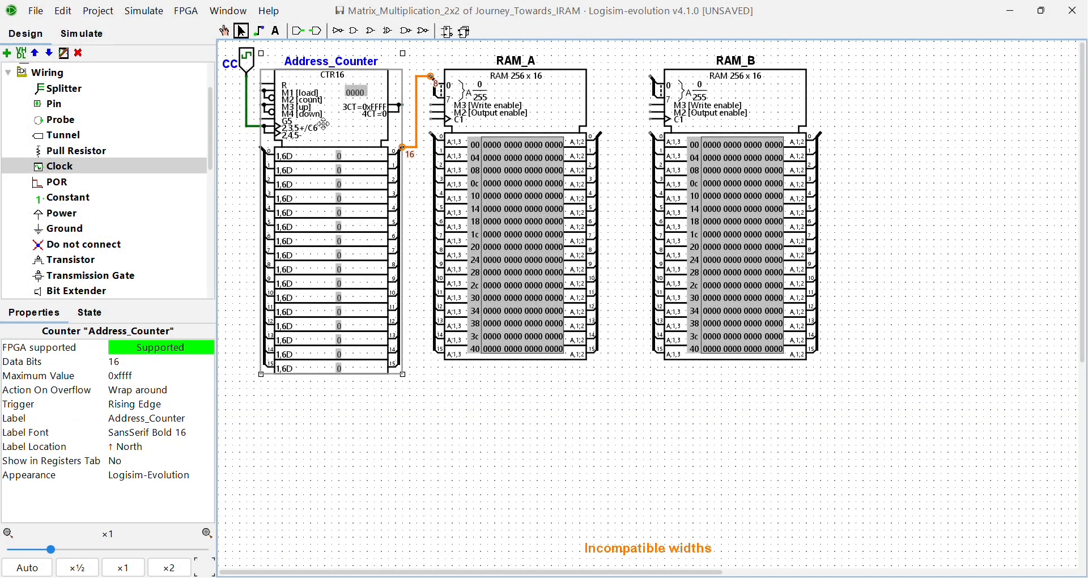
left_click(137, 364)
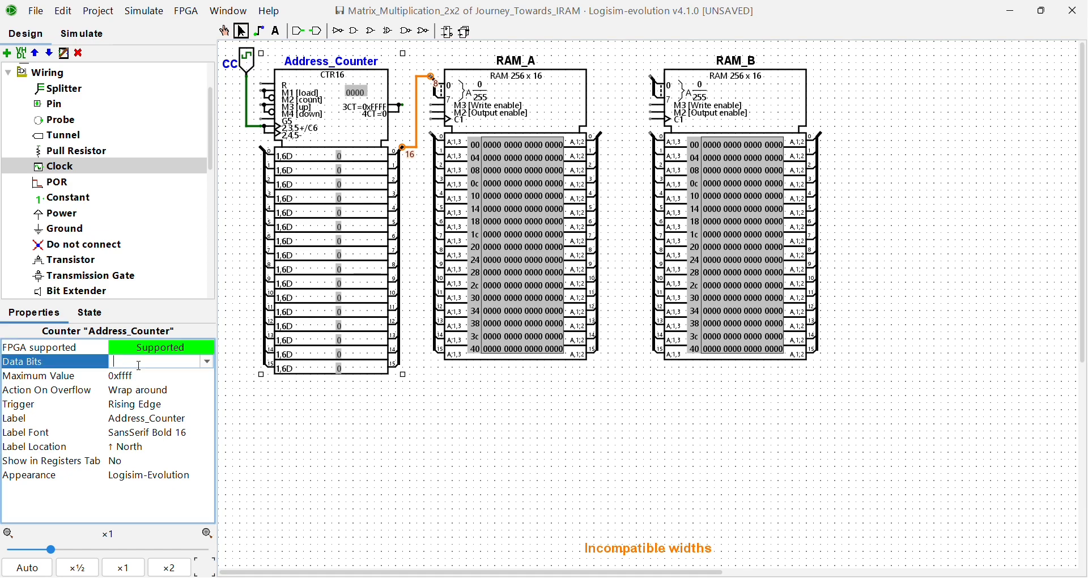
type("8")
key("Return")
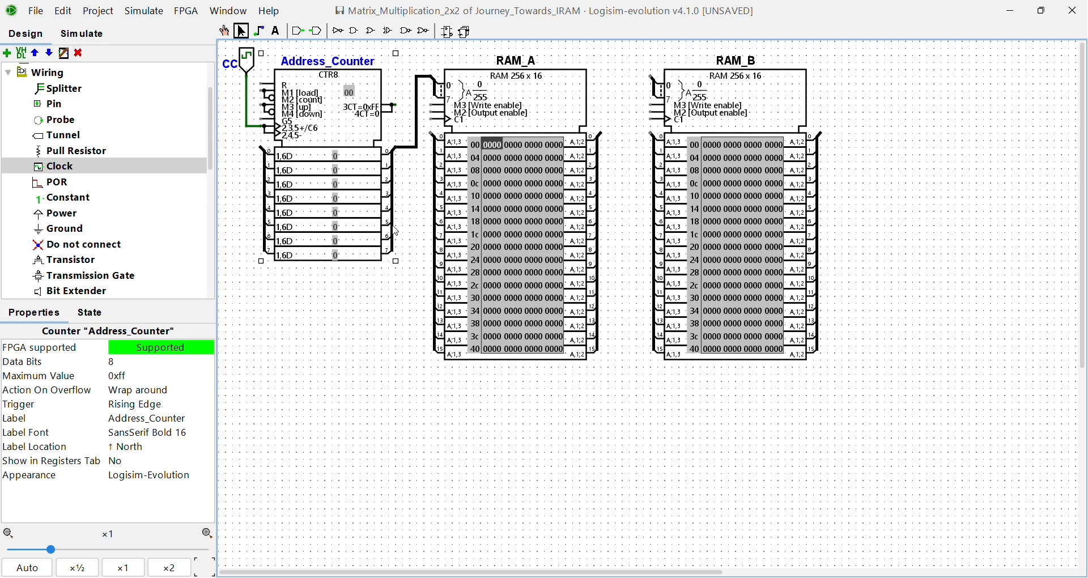
left_click(393, 348)
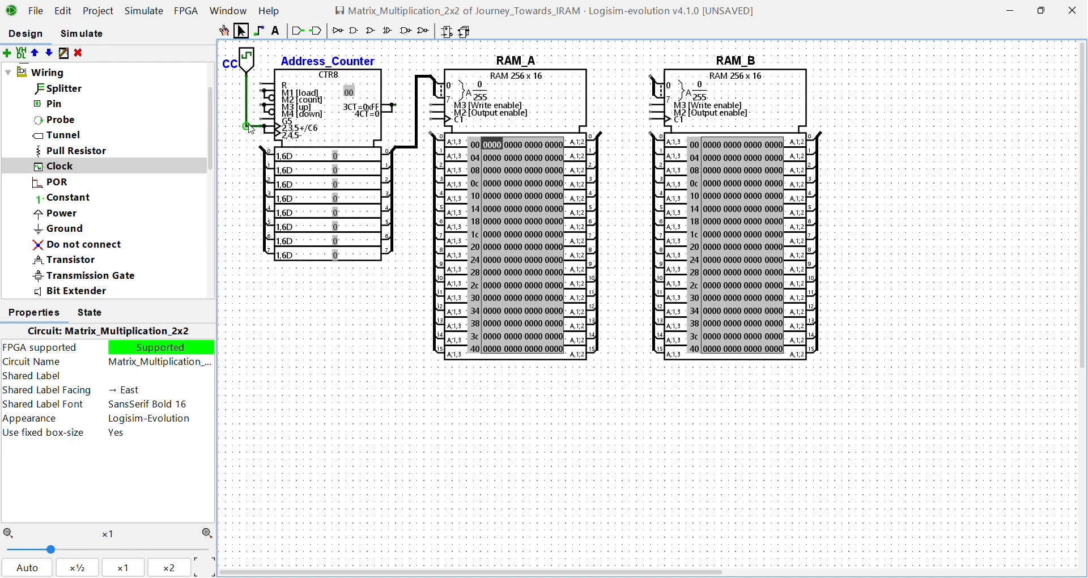
Wire clock CC to RAM_A's clock input and branch the counter's address line to RAM_B's address input.
left_click_drag(252, 131, 432, 117)
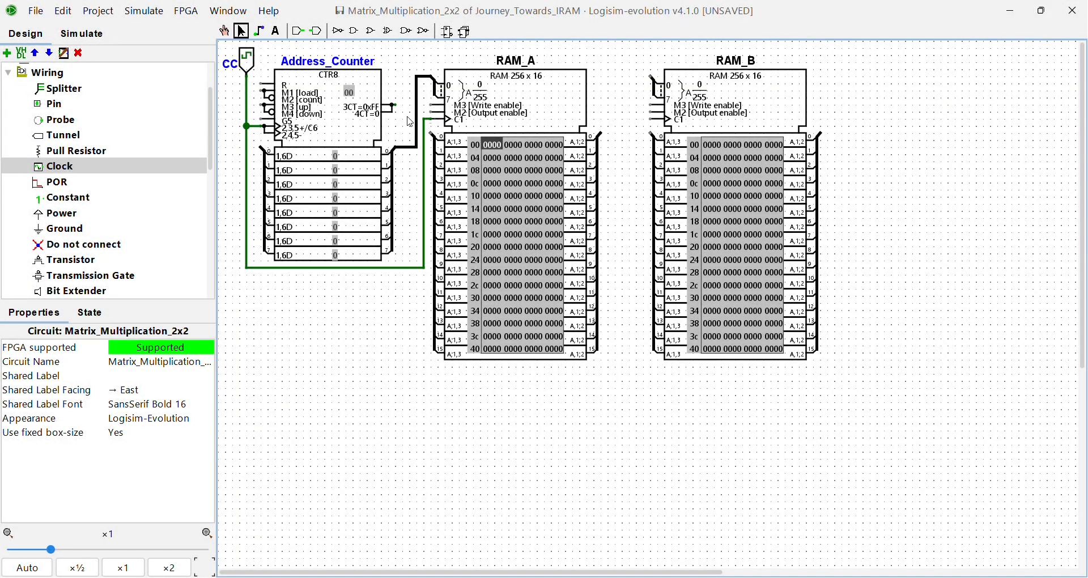
left_click_drag(418, 77, 655, 83)
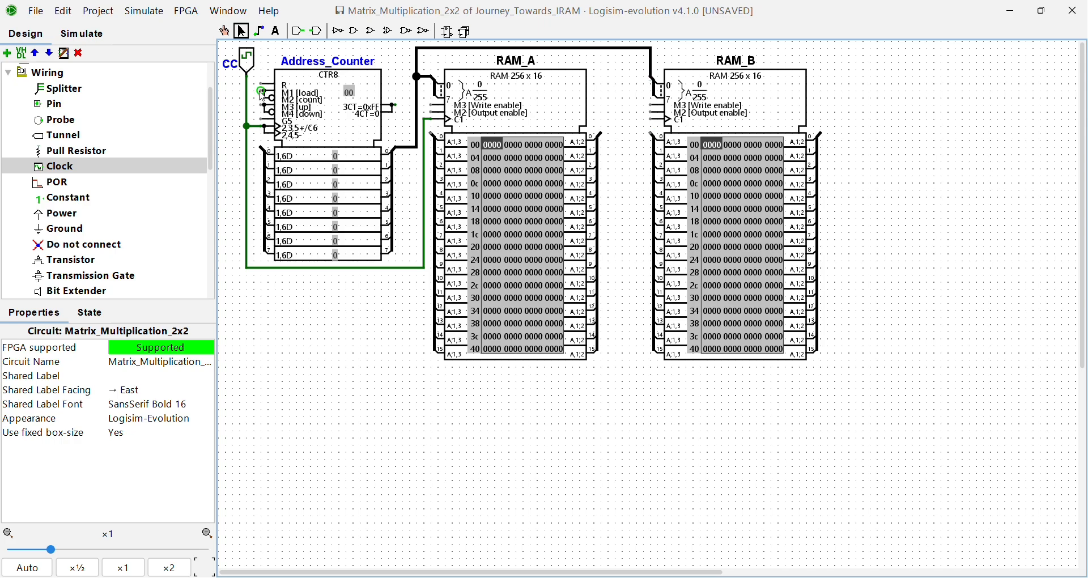
Place a Constant of value 1 beside Address_Counter and connect it to the M1 load input.
left_click(65, 198)
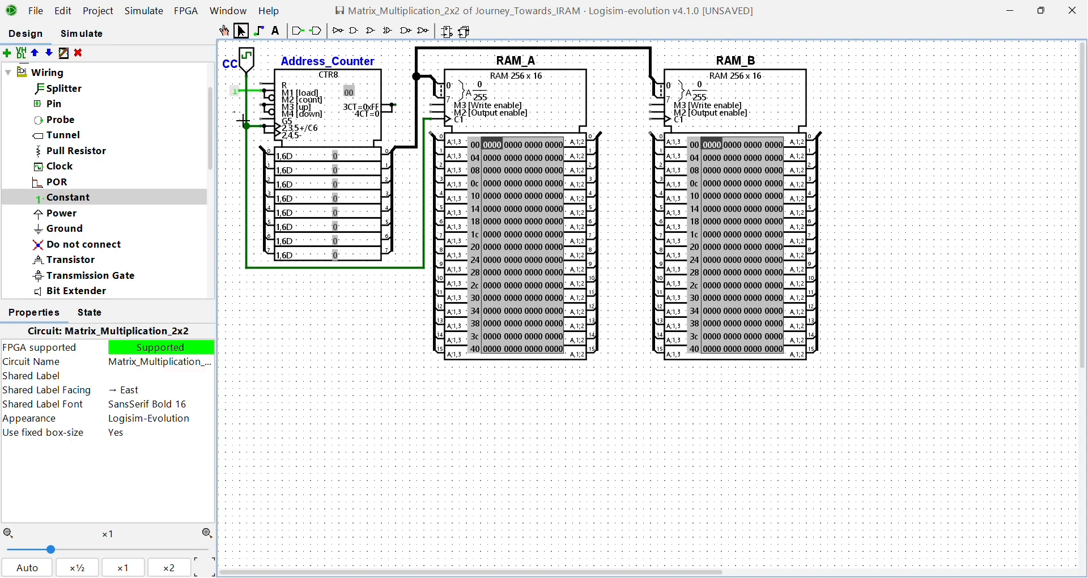
left_click(208, 535)
left_click(208, 535)
left_click(208, 535)
left_click(208, 535)
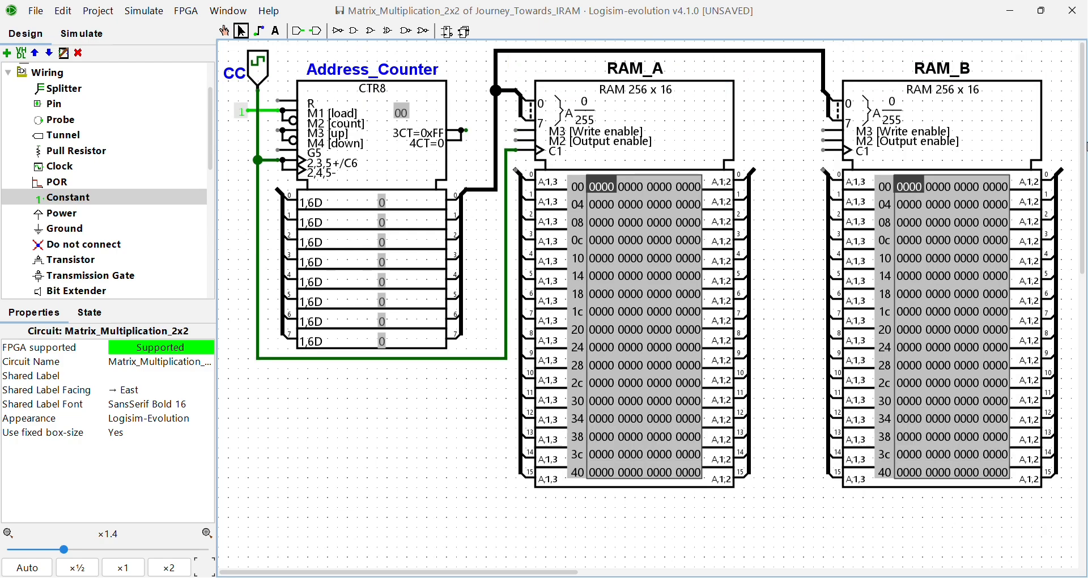
Place a Register from the Memory library in the empty area below RAM_A.
scroll(980, 91, "down", 4)
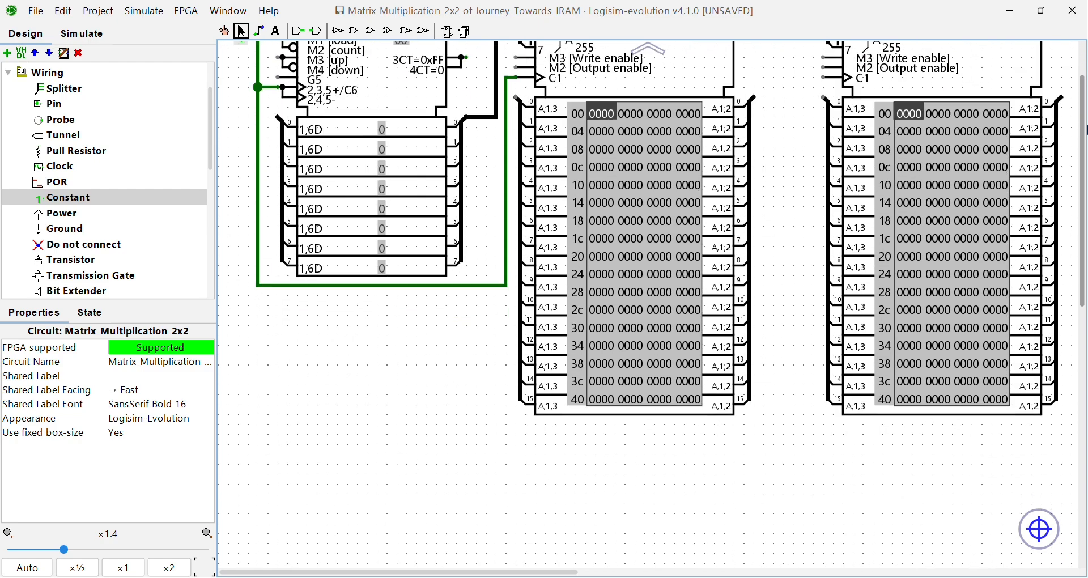
scroll(12, 102, "down", 5)
left_click(62, 234)
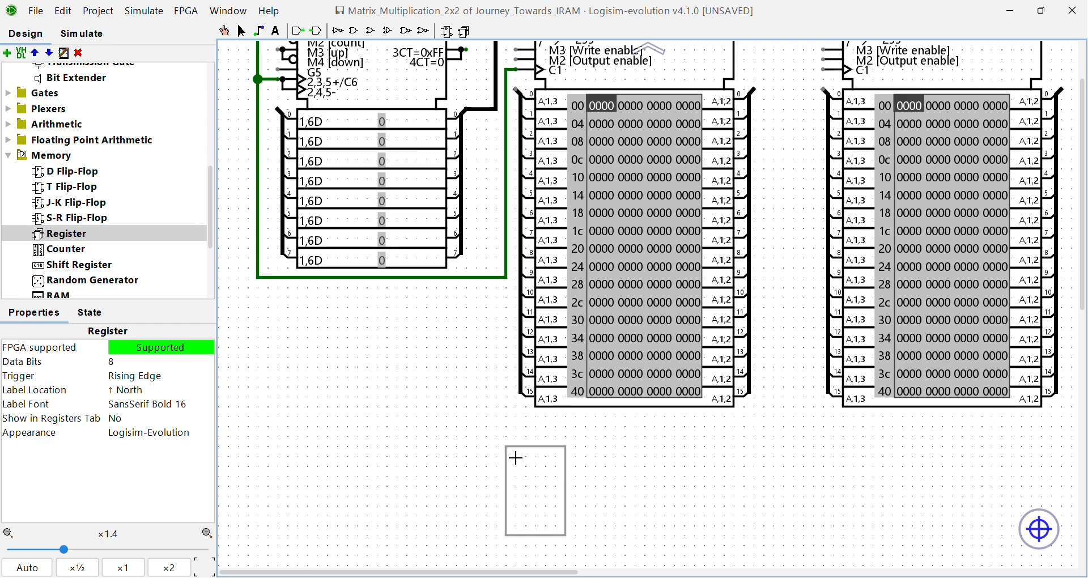
left_click(554, 463)
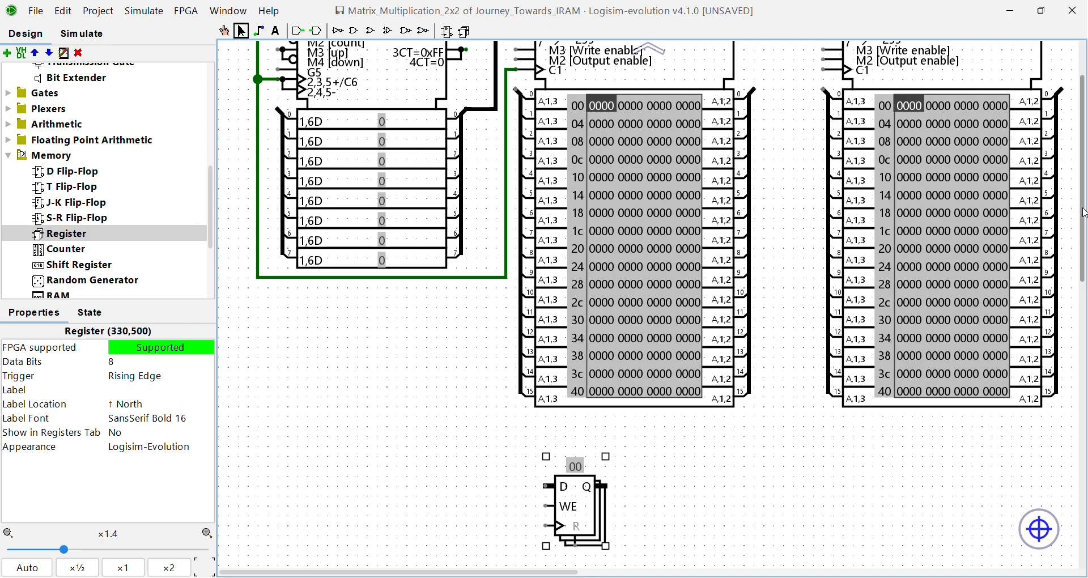
Duplicate the register and align the copy directly below the first one.
scroll(1084, 215, "down", 5)
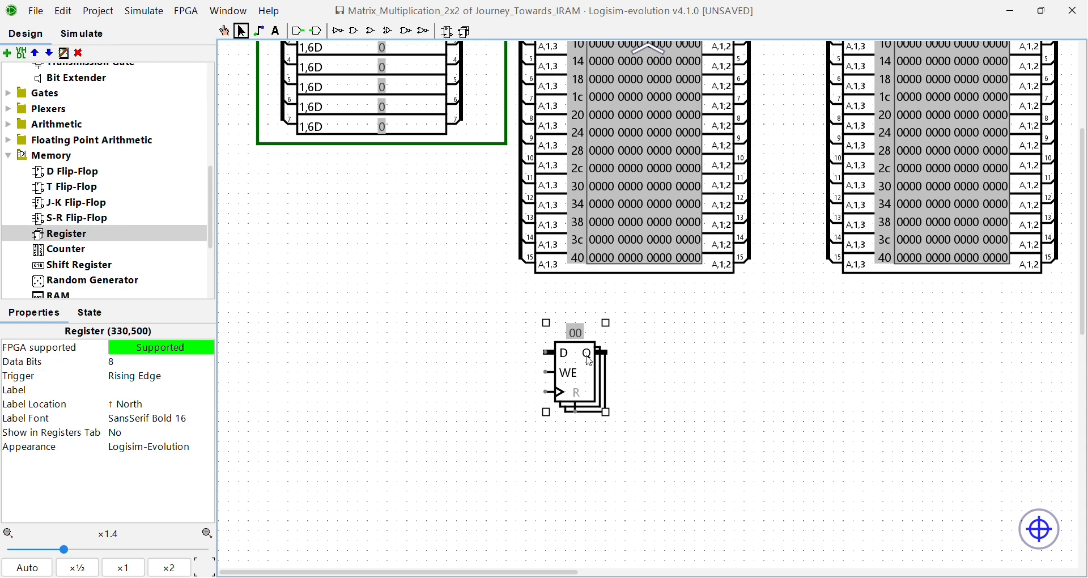
key("ctrl+d")
left_click_drag(591, 363, 587, 492)
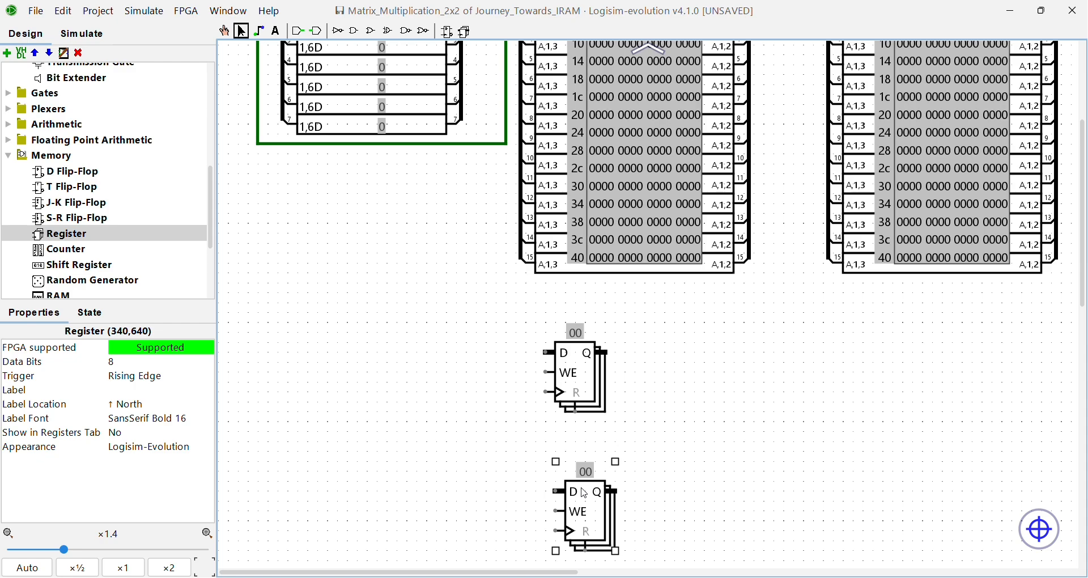
left_click(585, 494)
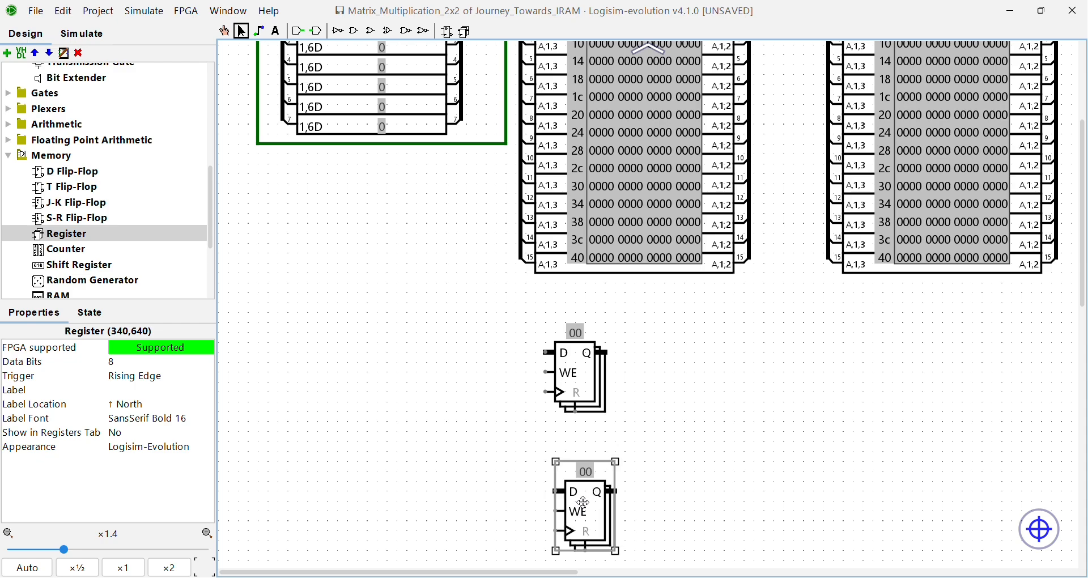
left_click_drag(584, 503, 580, 503)
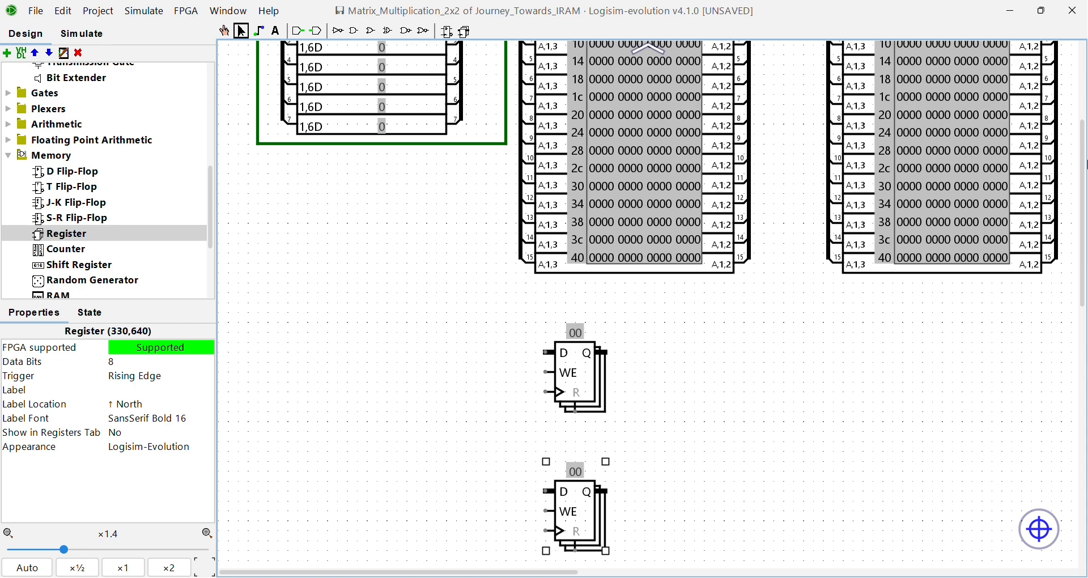
Duplicate both registers and place the copies below them to form a column of four.
scroll(907, 283, "down", 5)
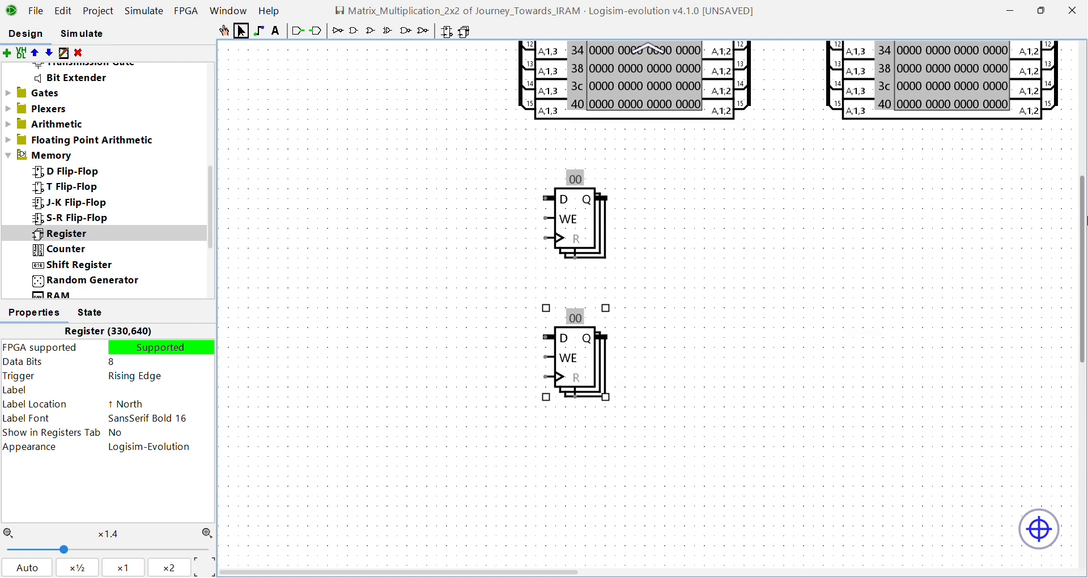
left_click(674, 335)
left_click_drag(499, 146, 664, 428)
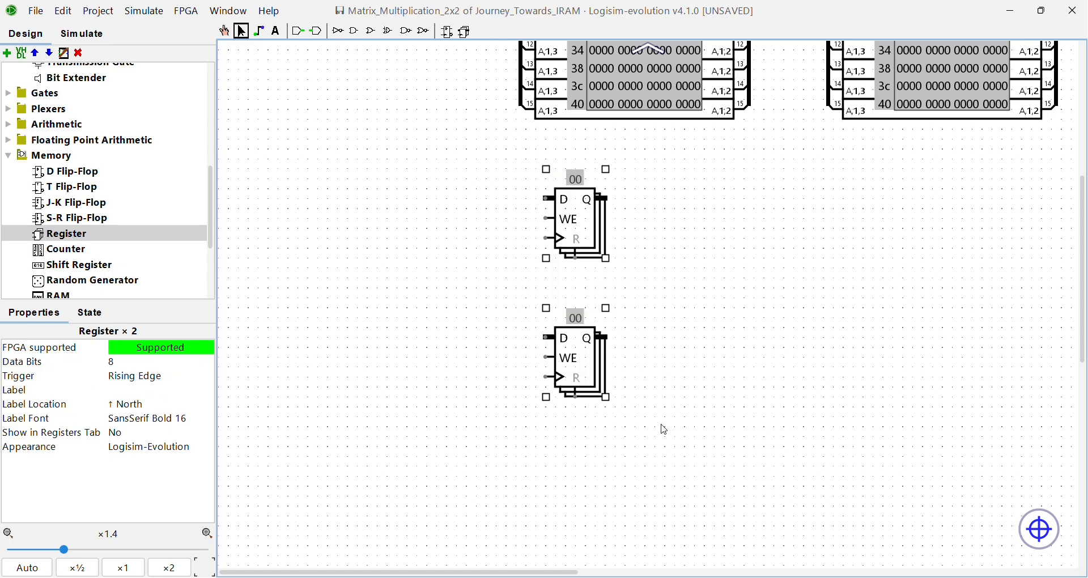
mouse_move(587, 371)
left_mouse_down()
mouse_move(589, 471)
mouse_move(627, 161)
mouse_move(616, 97)
mouse_move(633, 545)
mouse_move(607, 474)
mouse_move(593, 34)
mouse_move(586, 546)
mouse_move(588, 515)
left_mouse_up()
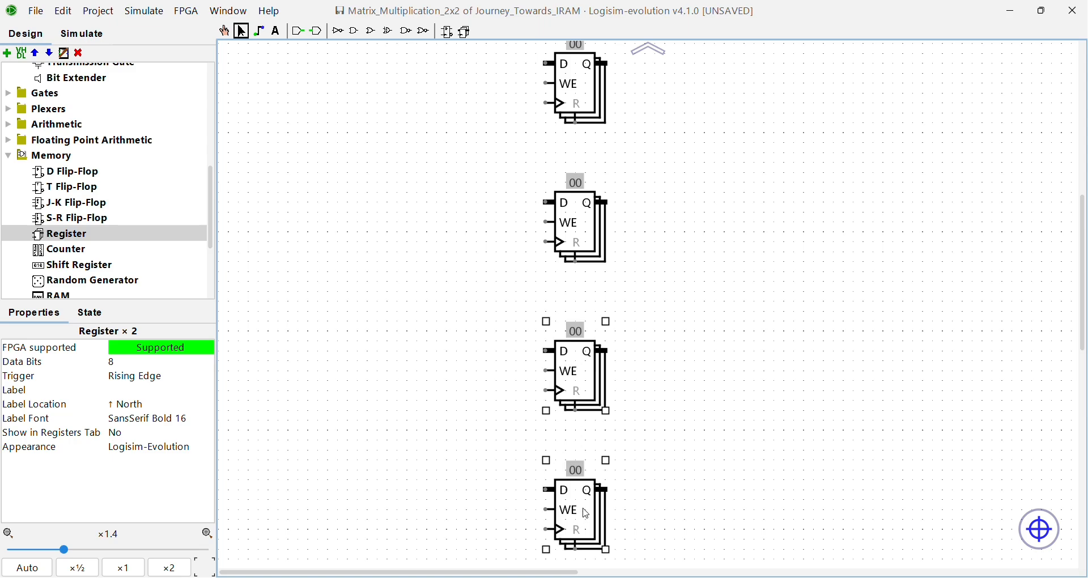
left_click(677, 450)
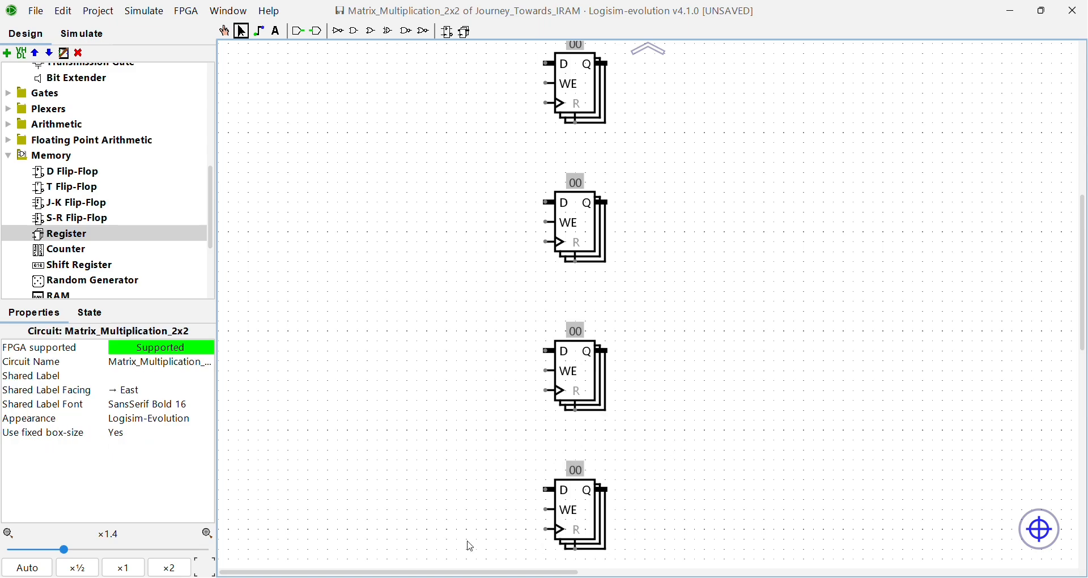
Set the data bits of all four registers to 16.
left_click(15, 534)
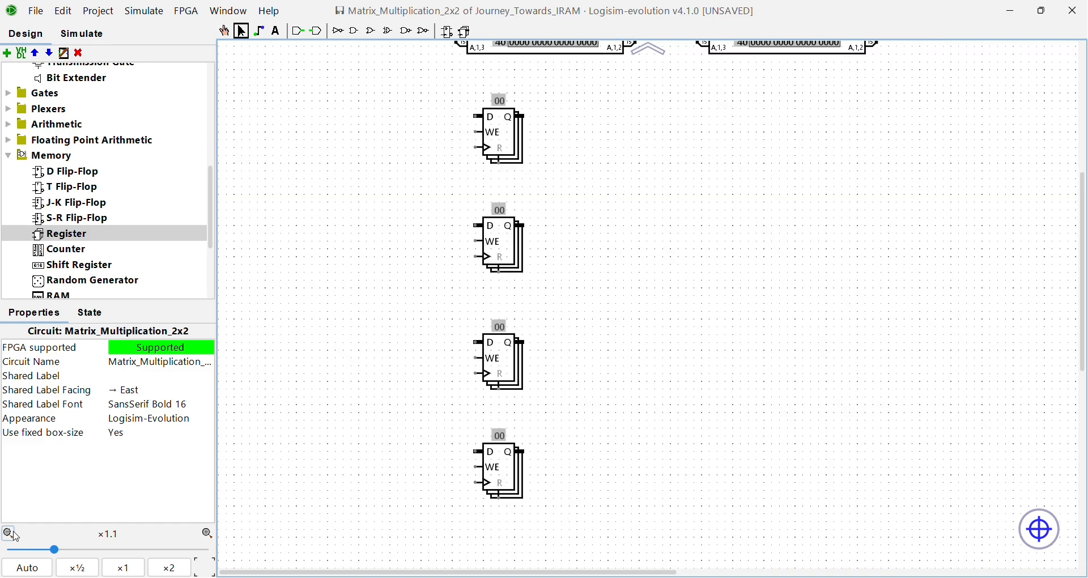
left_click(15, 534)
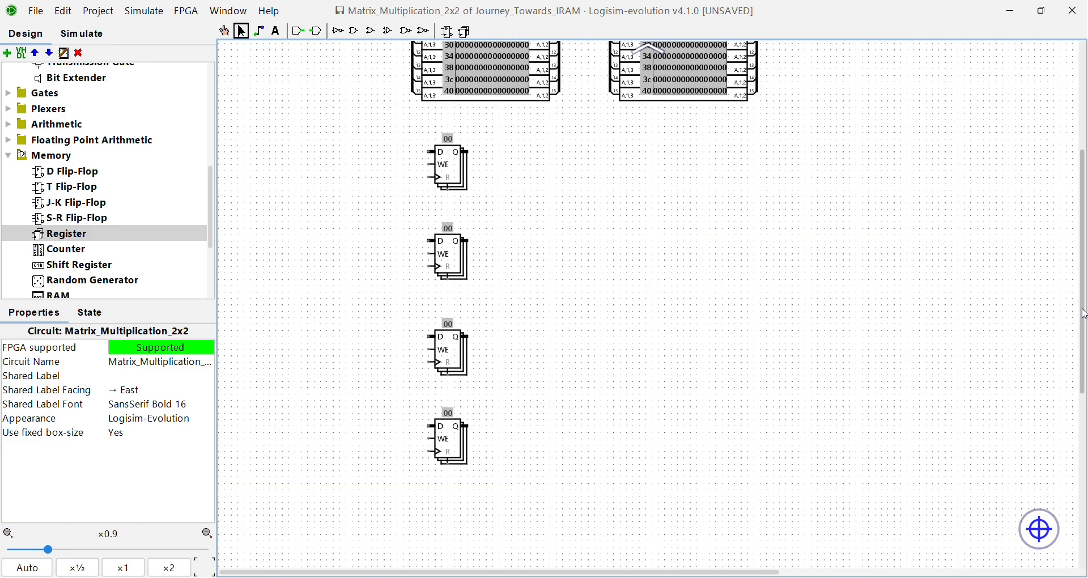
left_click_drag(1086, 321, 1084, 267)
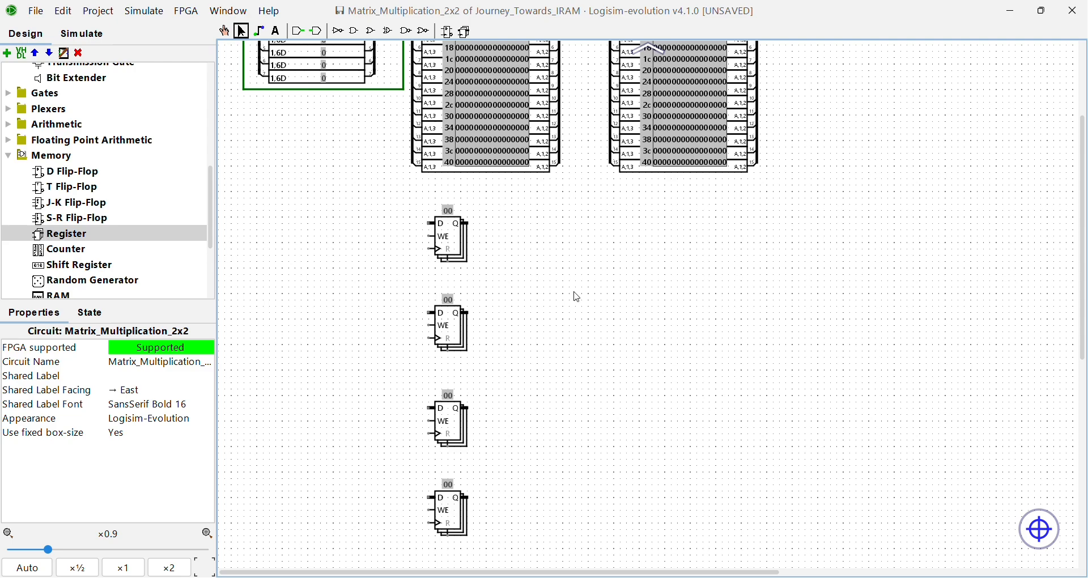
left_click_drag(416, 200, 505, 560)
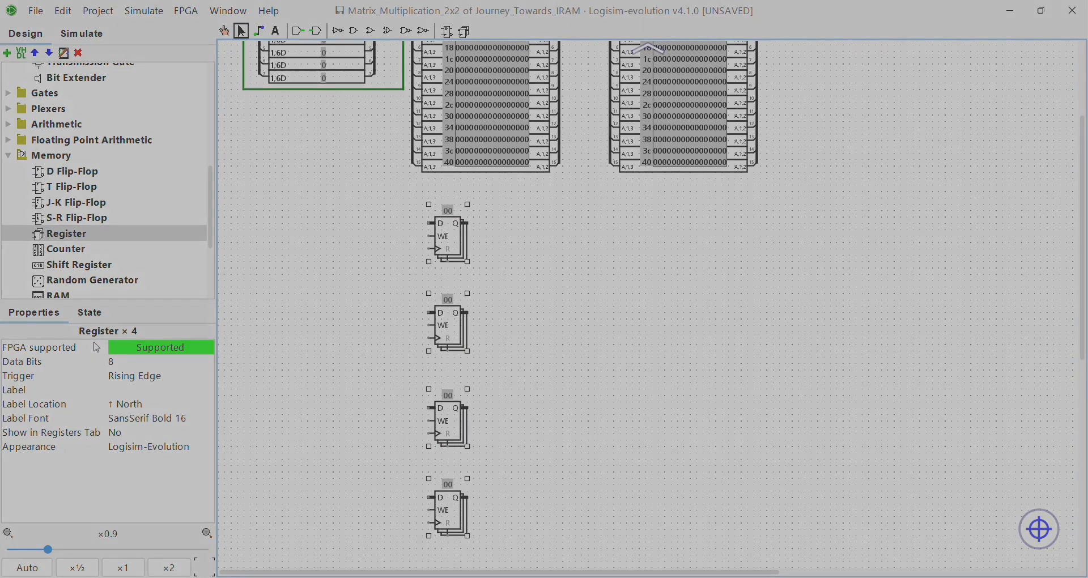
left_click(132, 364)
type("16")
key("Return")
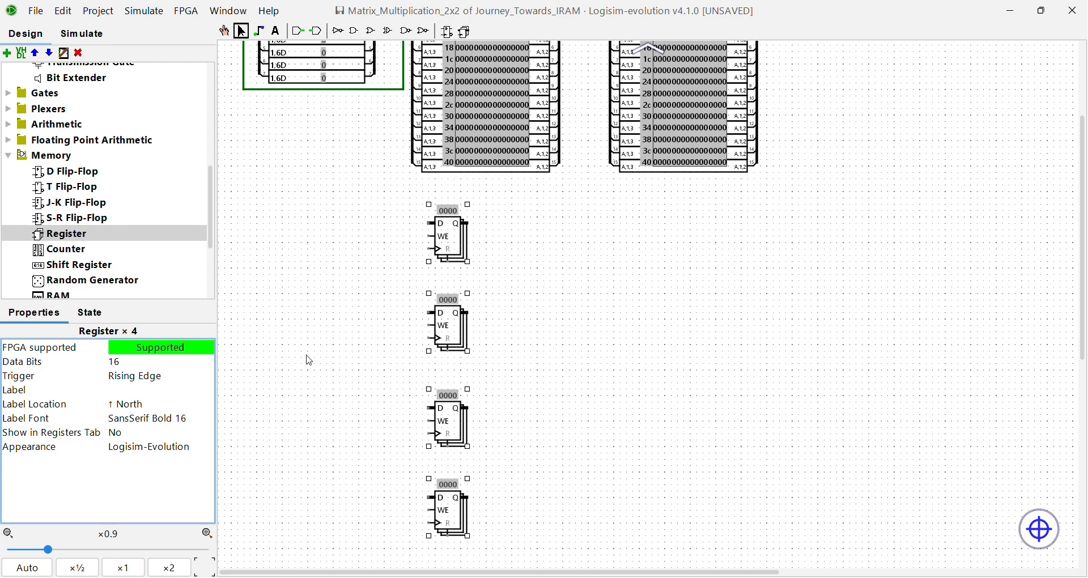
Label the upper two registers of the column A1 and B1.
left_click(448, 235)
left_click(130, 391)
type("A1")
key("Return")
left_click(448, 326)
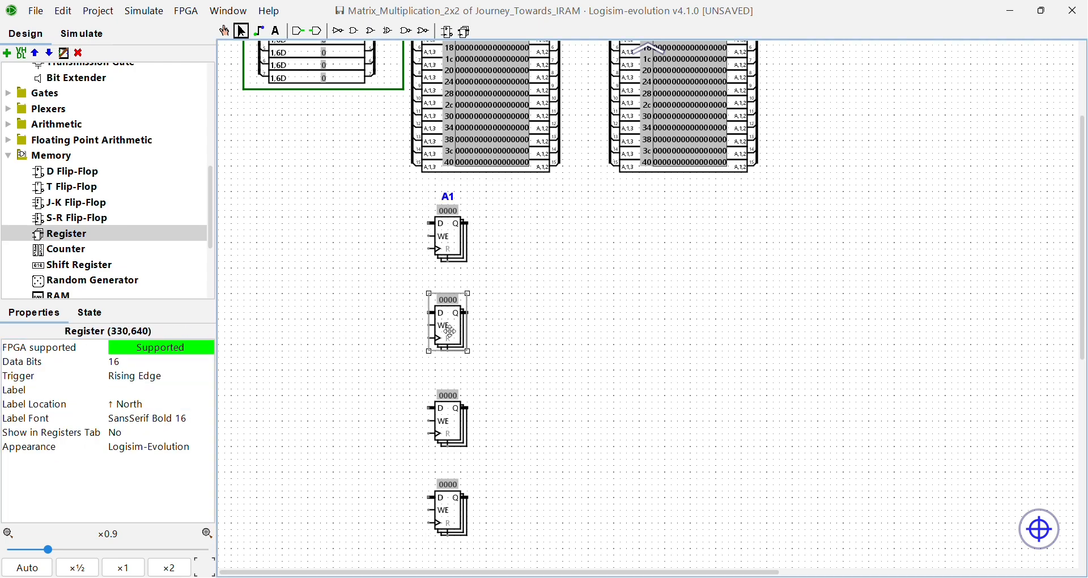
left_click(131, 391)
type("B1")
key("Return")
Label the lower two registers of the column C1 and D1.
left_click(448, 419)
left_click(143, 393)
type("C1")
key("Return")
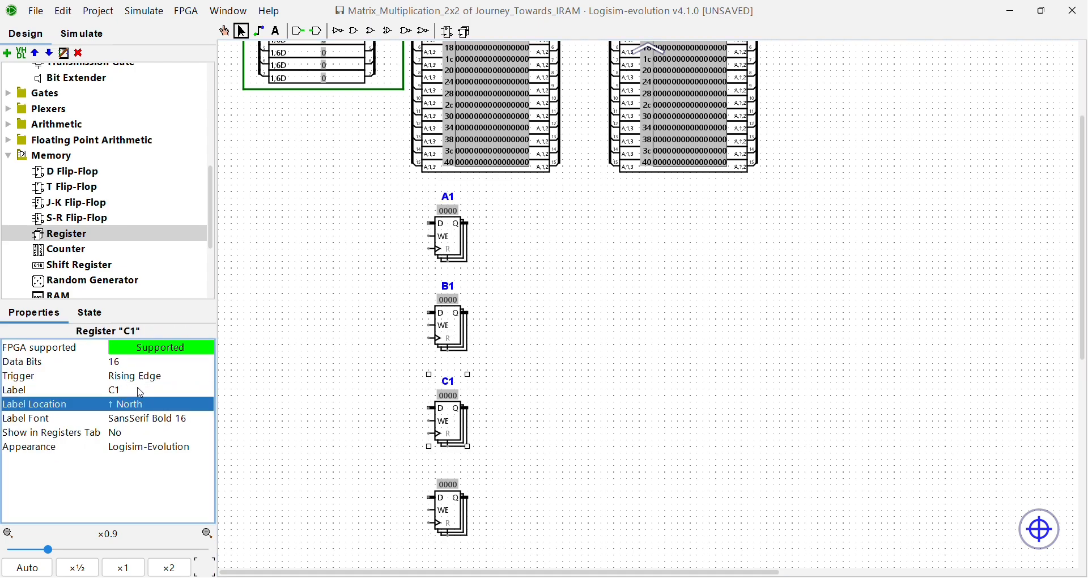
left_click(447, 510)
left_click(143, 391)
type("D1")
key("Return")
left_click(680, 291)
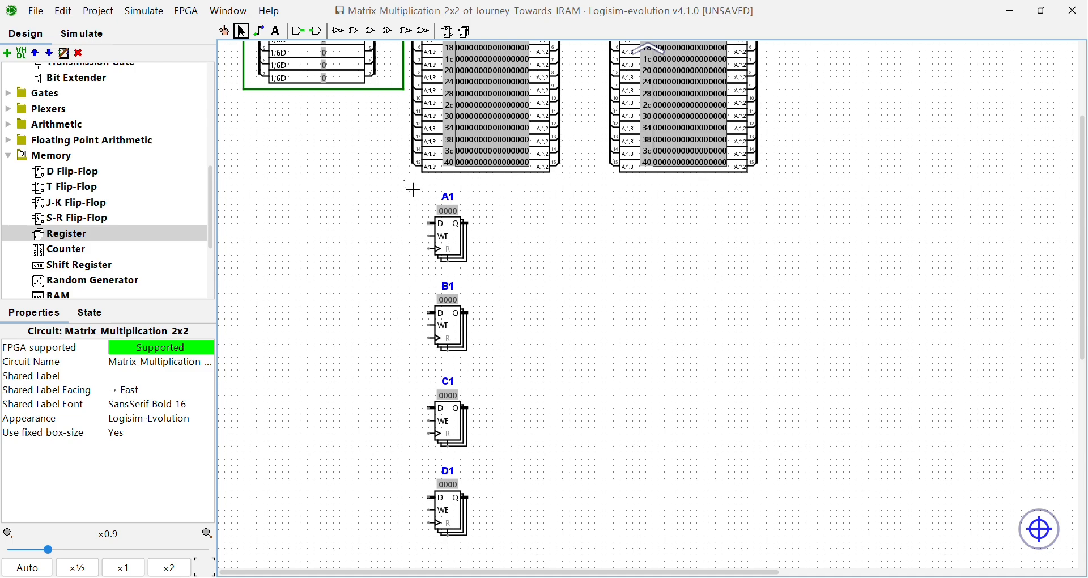
Duplicate registers A1 to D1 and place the copies as a second column beyond RAM_B's outer edge.
left_click_drag(414, 189, 514, 567)
left_click_drag(453, 419, 821, 416)
left_click(497, 217)
left_click_drag(498, 217, 819, 214)
Align the copied column of registers row by row with A1 to D1.
left_click_drag(777, 169, 848, 533)
left_click_drag(832, 367, 831, 373)
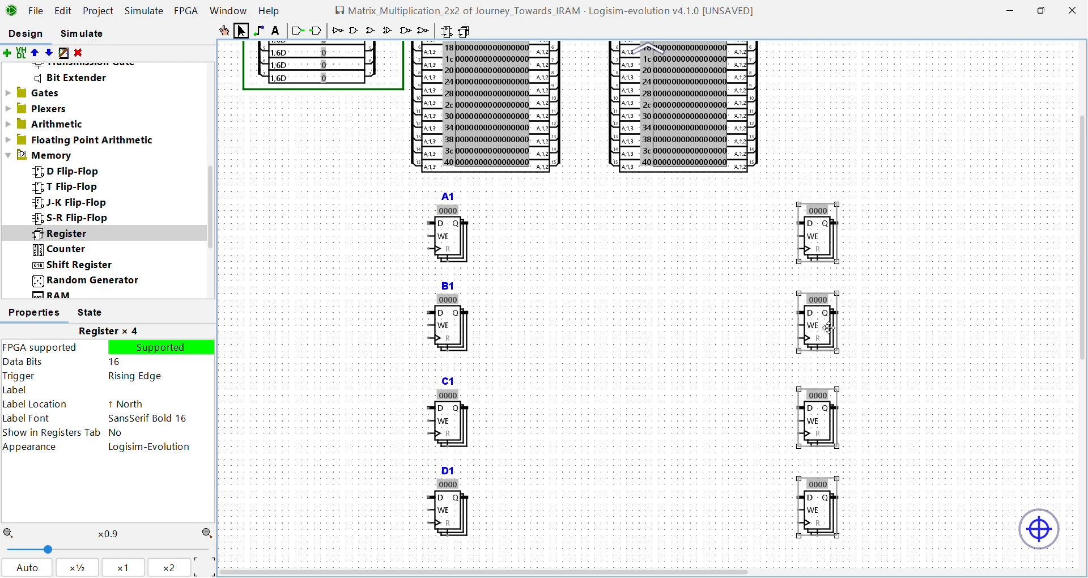
left_click(835, 280)
left_click_drag(424, 202, 845, 214)
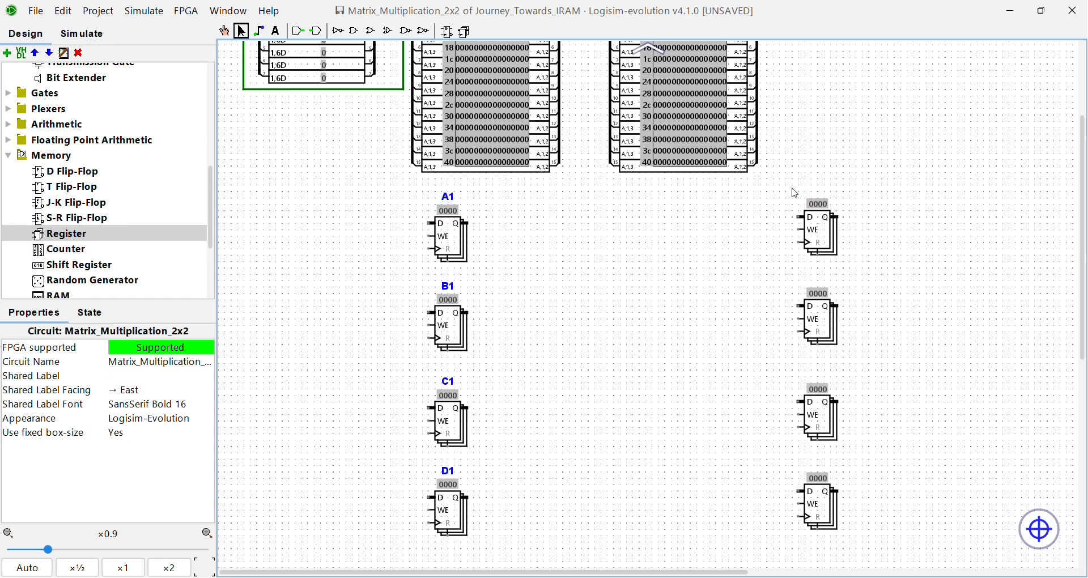
left_click_drag(794, 191, 876, 553)
left_click_drag(826, 418, 826, 424)
left_click(928, 356)
left_click_drag(420, 202, 845, 218)
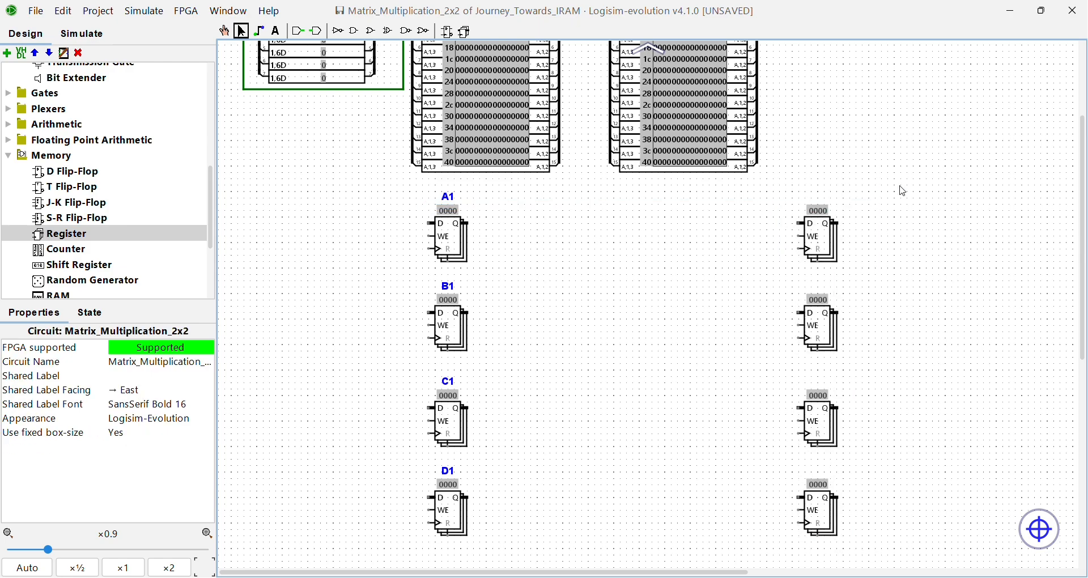
Label the upper two registers of the second column E2 and F2.
left_click(816, 237)
left_click(142, 391)
type("E2")
key("Return")
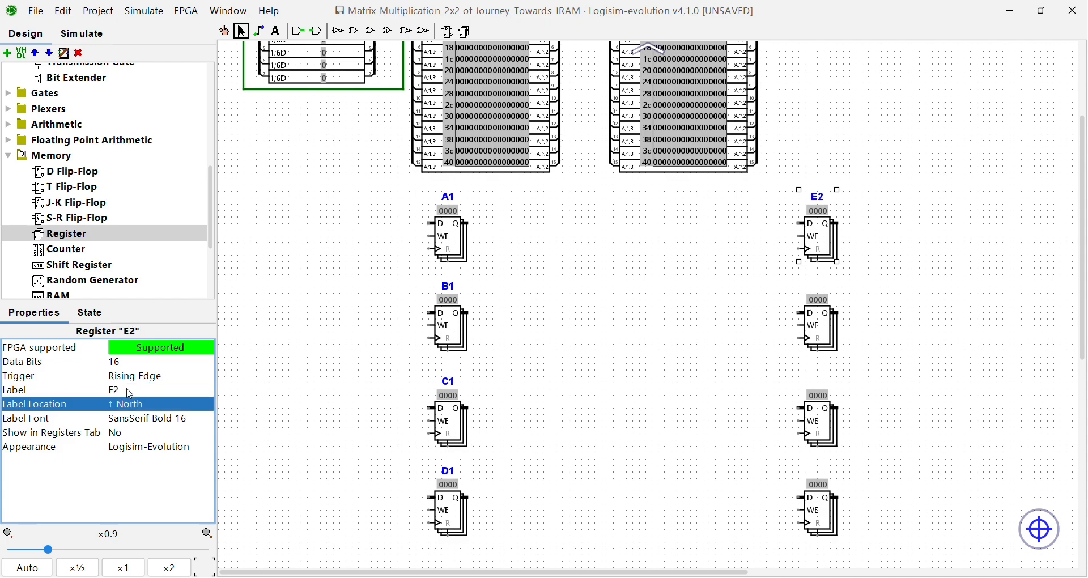
left_click(816, 328)
left_click(150, 391)
type("F2")
key("Return")
Label the lower two registers of the second column G2 and H2.
left_click(817, 420)
left_click(150, 391)
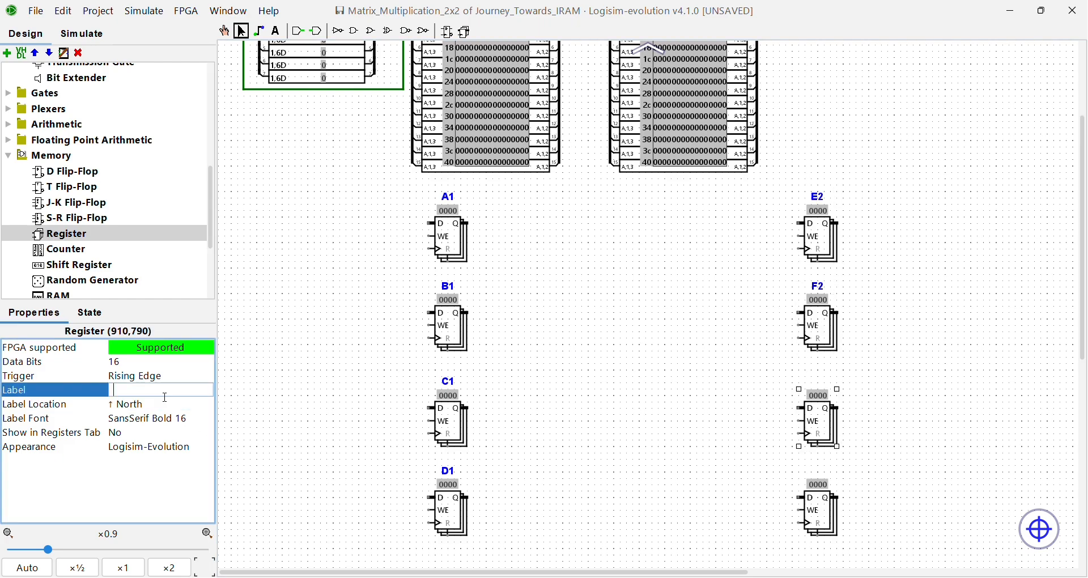
type("G2")
key("Return")
left_click(824, 507)
left_click(131, 390)
type("H2")
key("Return")
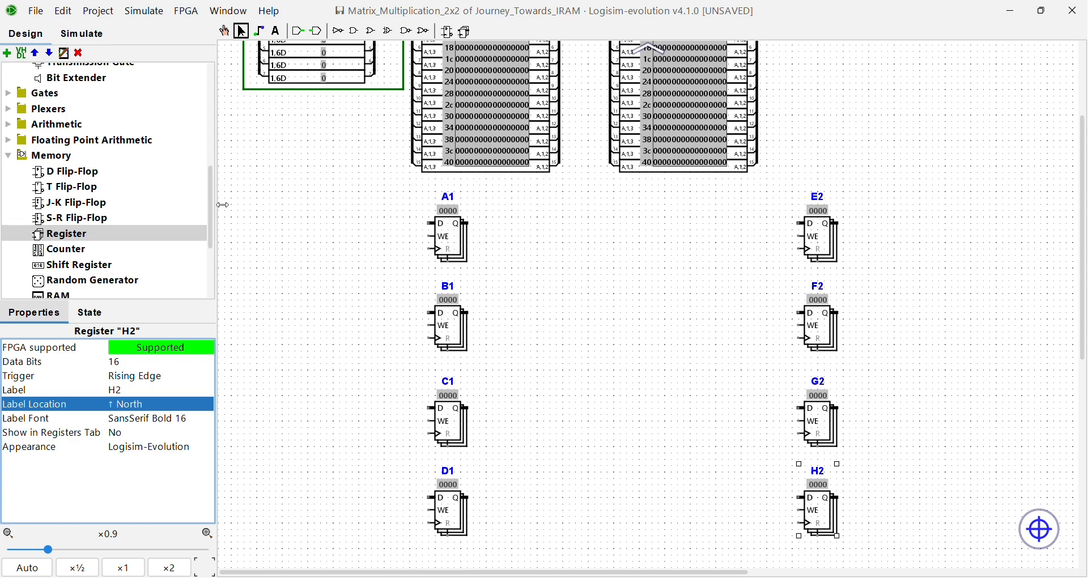
Place the Core_2x2 subcircuit beside the column of registers E2 to H2.
scroll(214, 118, "up", 5)
scroll(214, 118, "up", 3)
left_click(51, 87)
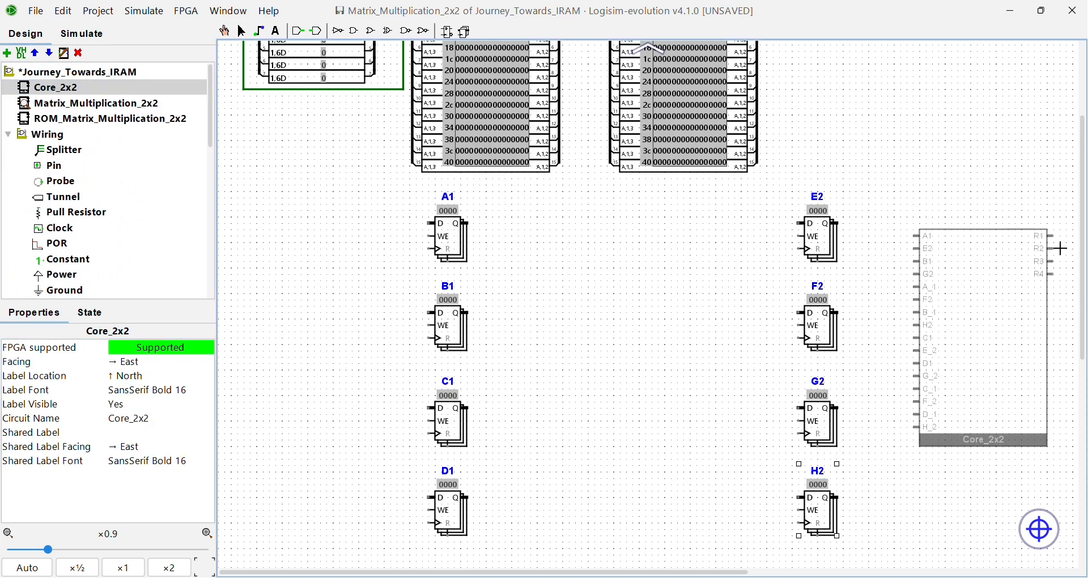
left_click(1066, 276)
left_click_drag(1084, 231, 1084, 255)
left_click_drag(536, 573, 574, 576)
left_click(8, 534)
left_click(7, 534)
left_click(7, 534)
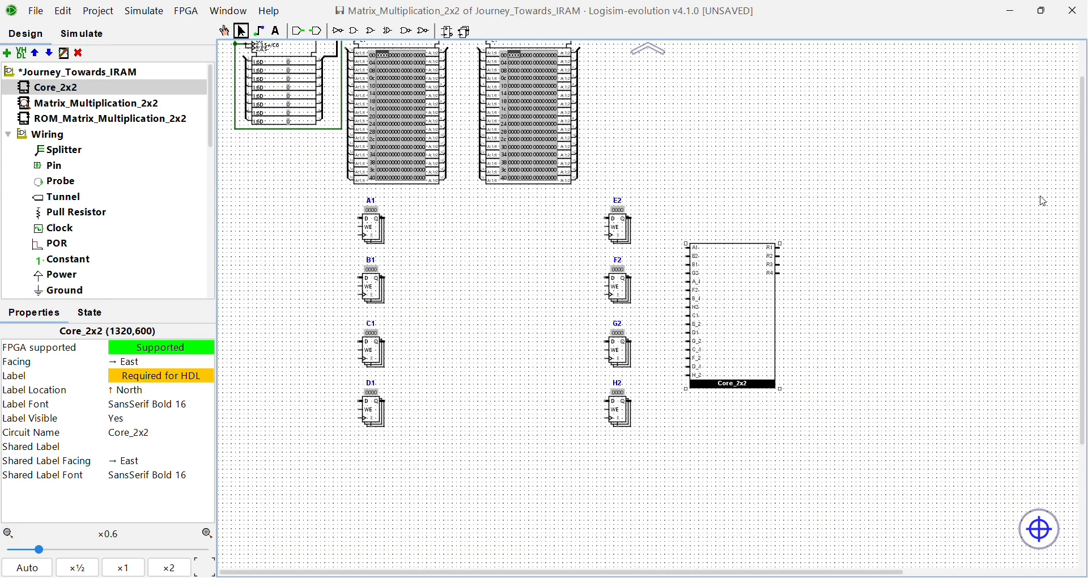
Give the Core_2x2 subcircuit the shared label Processor.
left_click_drag(1083, 199, 1083, 165)
left_click(29, 571)
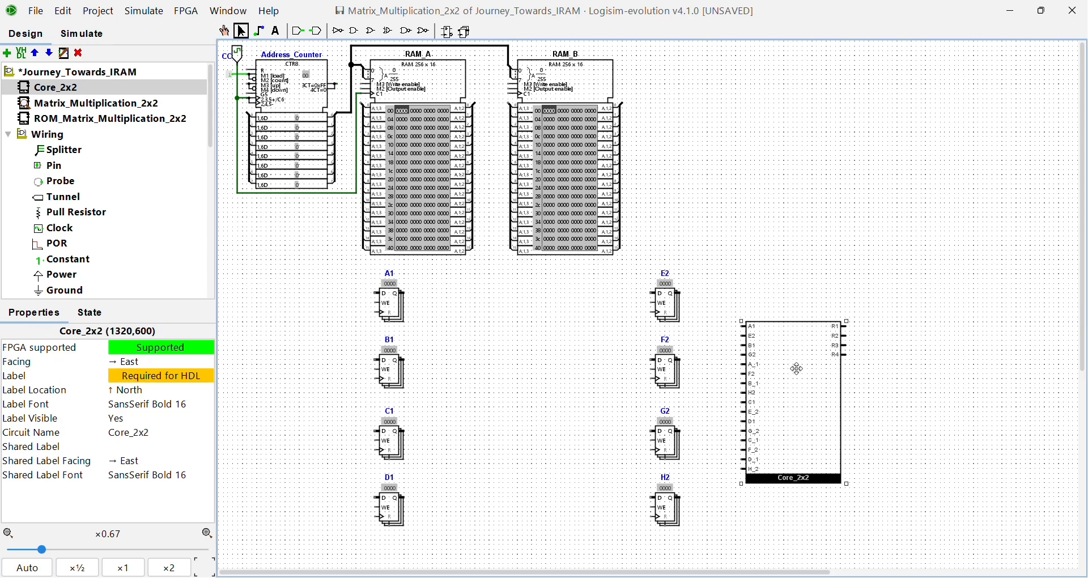
left_click(136, 448)
type("Processor")
key("Return")
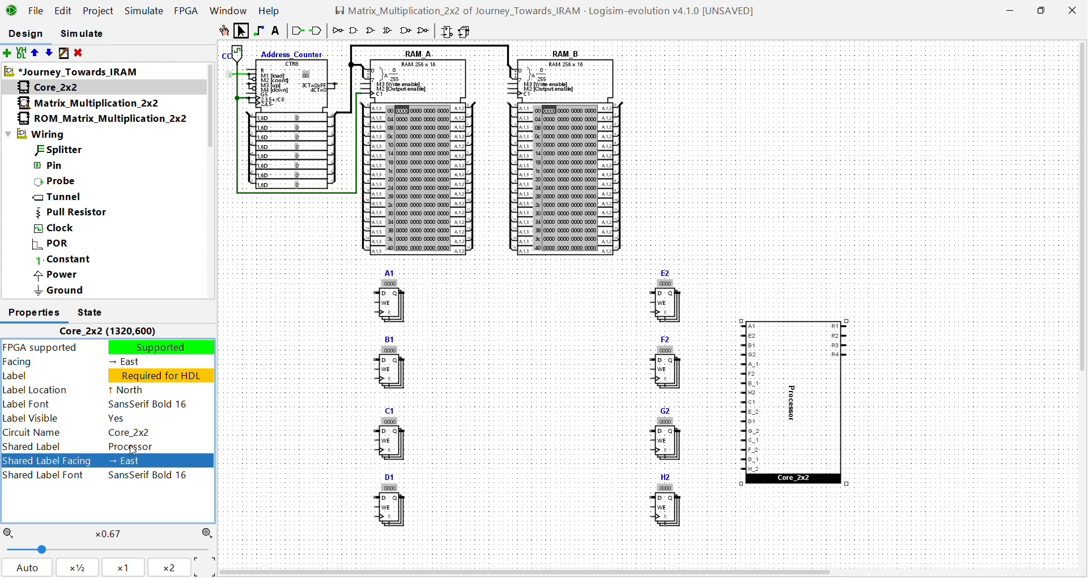
left_click(924, 343)
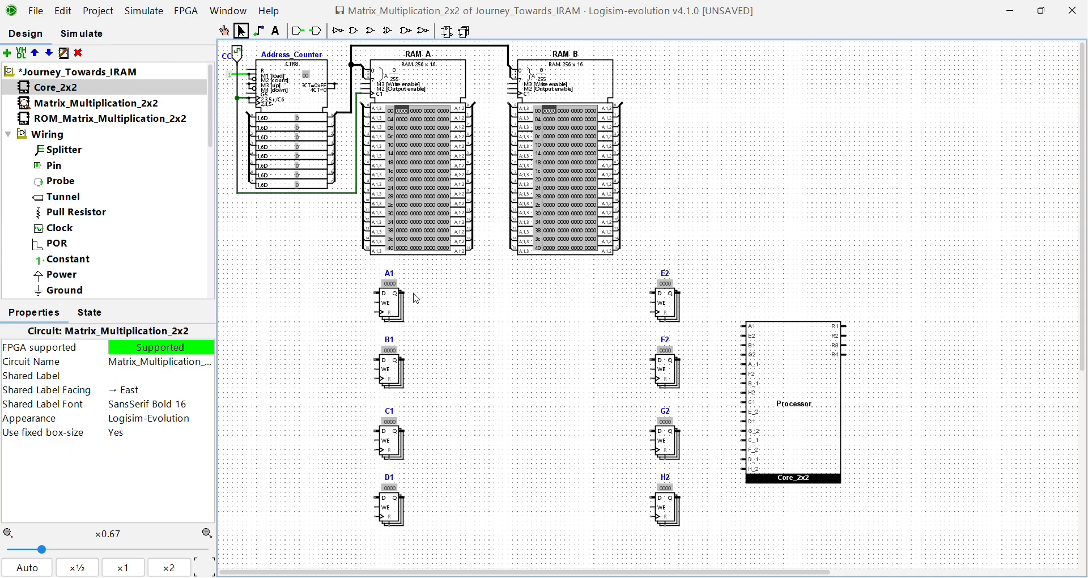
Wire register A1 to the Processor's A1 and A_1 inputs and run register E2's wire to inputs E2 and B_1.
left_click_drag(405, 293, 743, 327)
left_click_drag(646, 273, 745, 336)
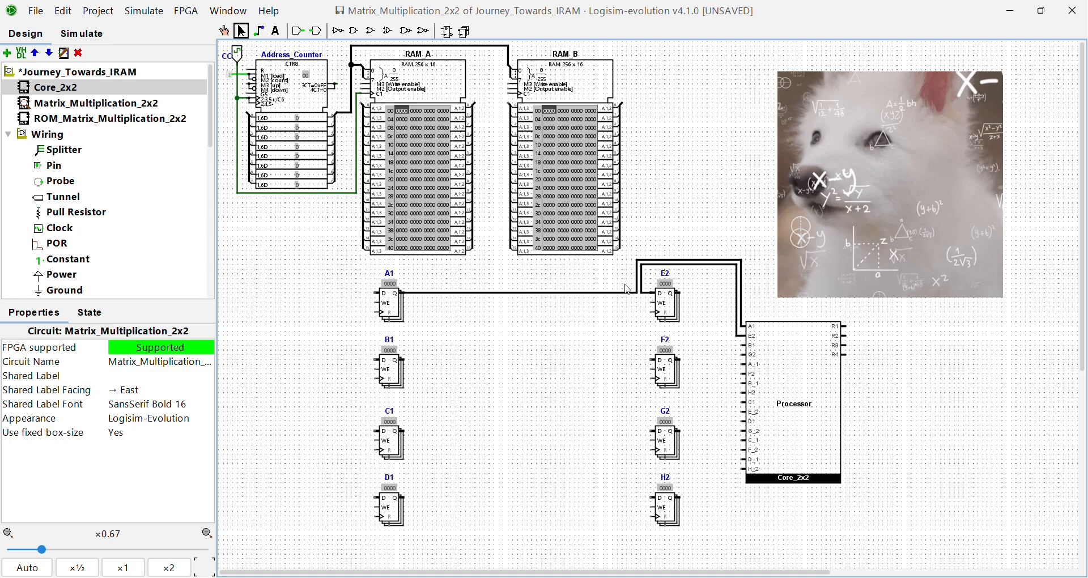
mouse_move(638, 295)
left_mouse_down()
mouse_move(639, 337)
mouse_move(692, 347)
mouse_move(637, 298)
left_mouse_up()
left_click_drag(732, 261, 742, 364)
mouse_move(727, 264)
left_mouse_down()
mouse_move(729, 390)
mouse_move(743, 384)
left_mouse_up()
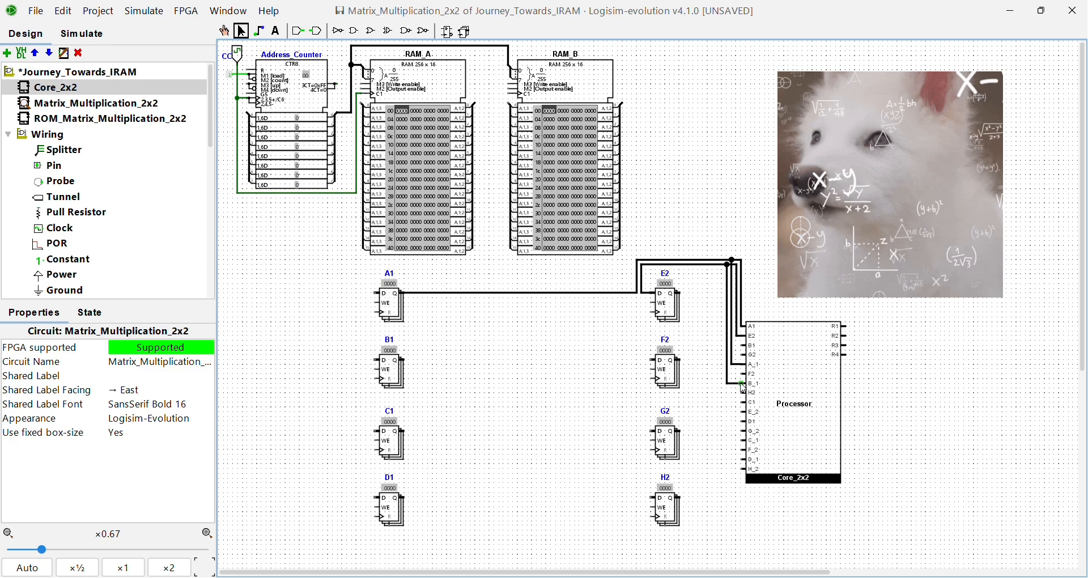
Reroute the E2 wire to start from the register's Q output and wire register B1 to the Processor's B1 input.
left_click(440, 295)
left_click(645, 292)
left_click_drag(691, 294, 690, 264)
left_click_drag(404, 360, 640, 335)
left_click_drag(744, 345, 639, 345)
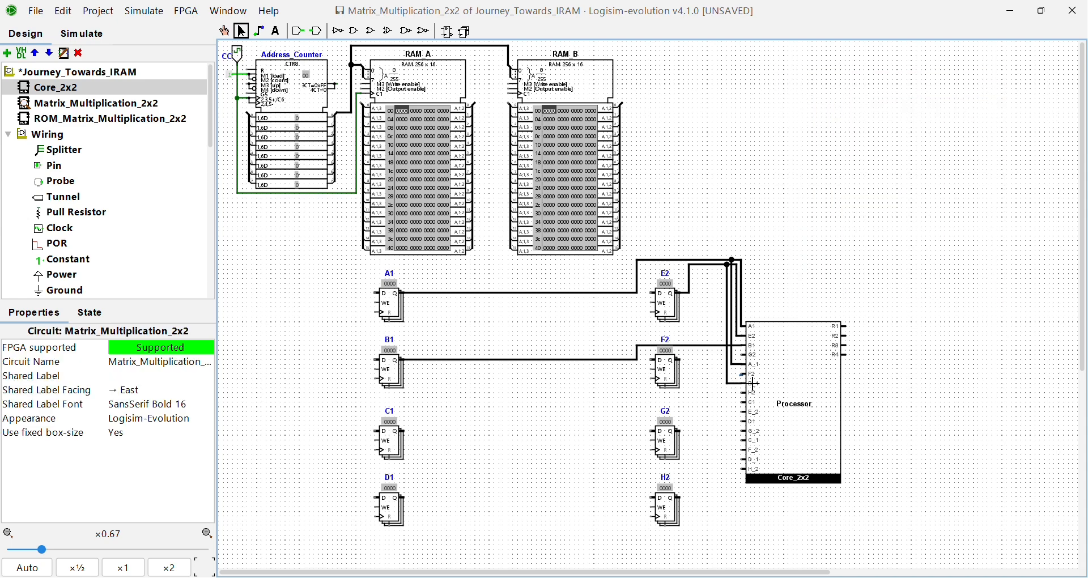
Wire registers F2 and G2 to the Processor's F2 and G2 inputs and run wires from C1 and D1 towards it.
left_click_drag(679, 359, 742, 374)
left_click_drag(683, 432, 721, 356)
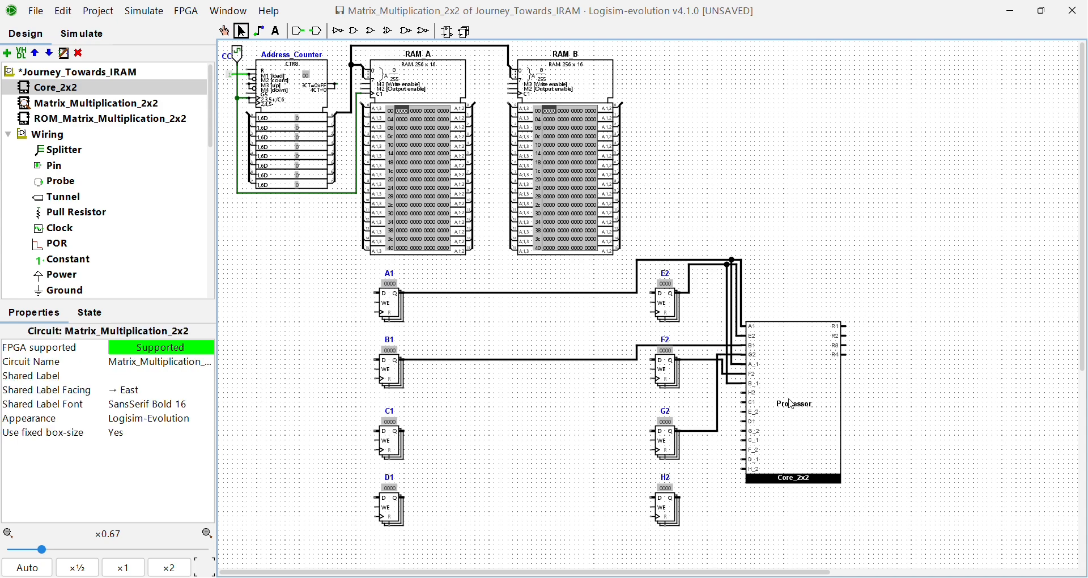
mouse_move(404, 434)
left_mouse_down()
mouse_move(638, 434)
mouse_move(746, 403)
mouse_move(717, 432)
mouse_move(723, 403)
left_mouse_up()
mouse_move(404, 498)
left_mouse_down()
mouse_move(633, 464)
mouse_move(743, 469)
mouse_move(732, 475)
left_mouse_up()
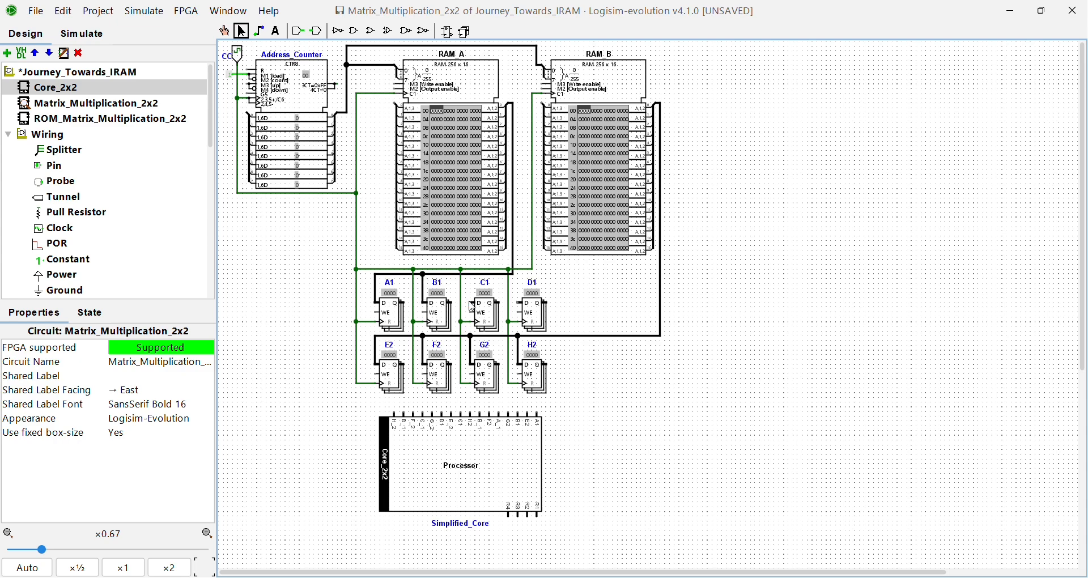
Turn the Simplified_Core subcircuit to face East, then set its facing back to South.
left_click(458, 422)
key("ctrl+r")
key("ctrl+r")
key("ctrl+r")
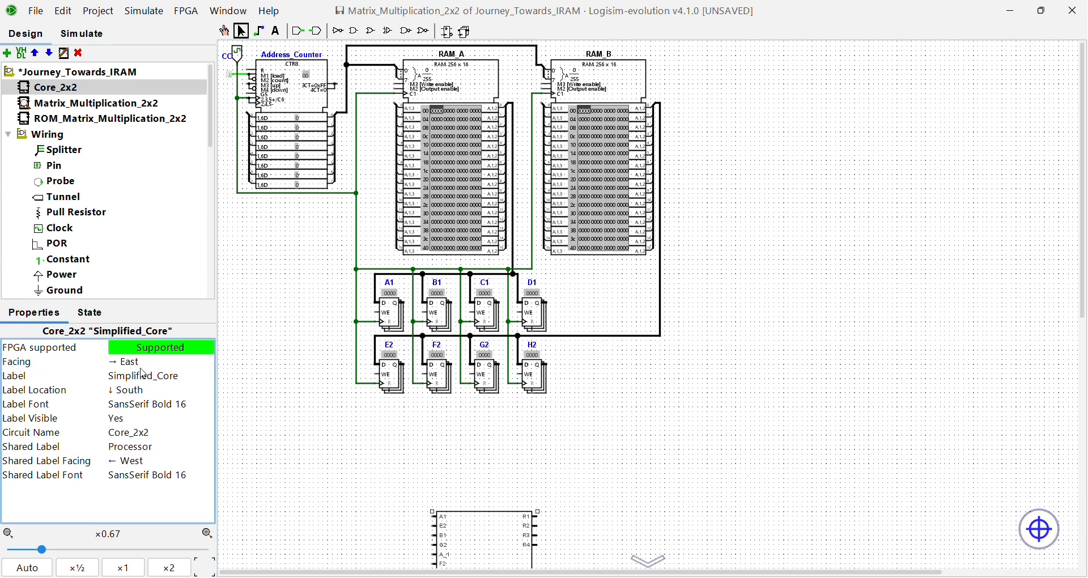
left_click(151, 362)
left_click(152, 394)
left_click(152, 391)
left_click(648, 456)
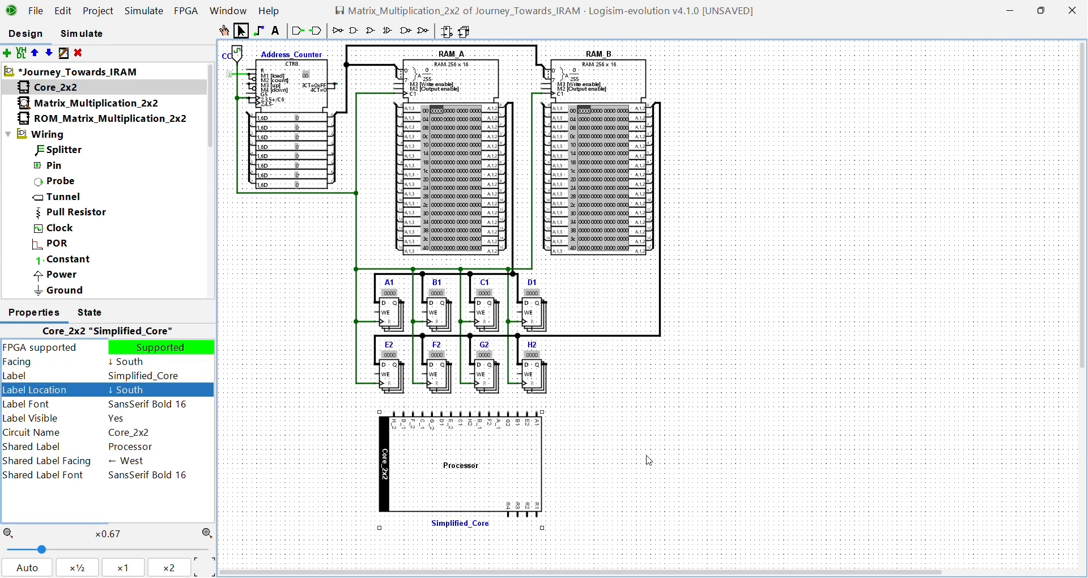
Wire the outputs of registers A1, E2, B1 and G2 to the Processor inputs of the same names.
mouse_move(537, 413)
left_mouse_down()
mouse_move(561, 404)
mouse_move(498, 265)
mouse_move(404, 265)
left_mouse_up()
left_click_drag(404, 265, 404, 302)
scroll(646, 304, "up", 1)
left_click_drag(694, 334, 821, 203)
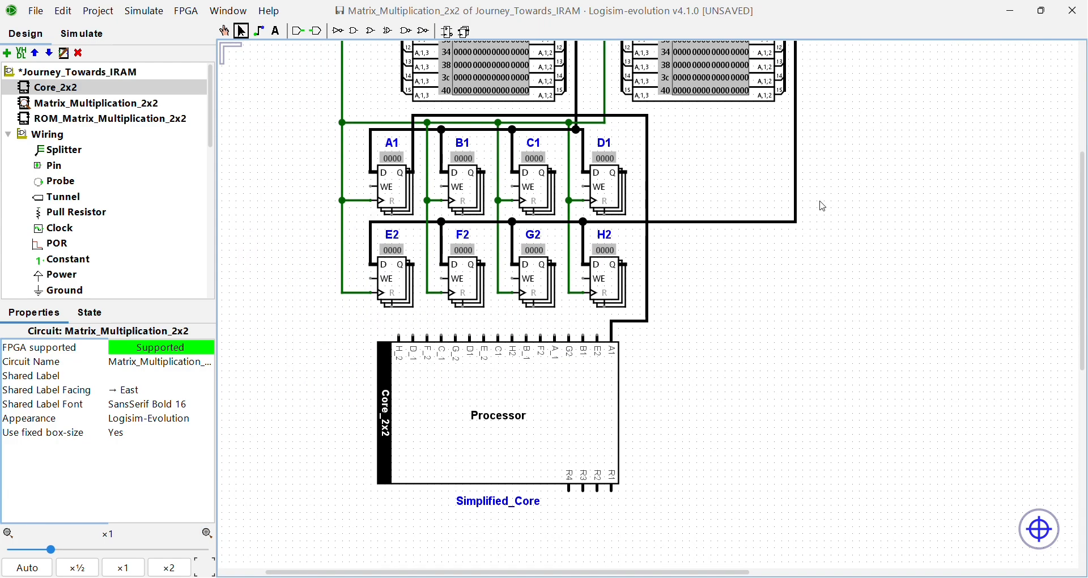
left_click_drag(597, 343, 556, 265)
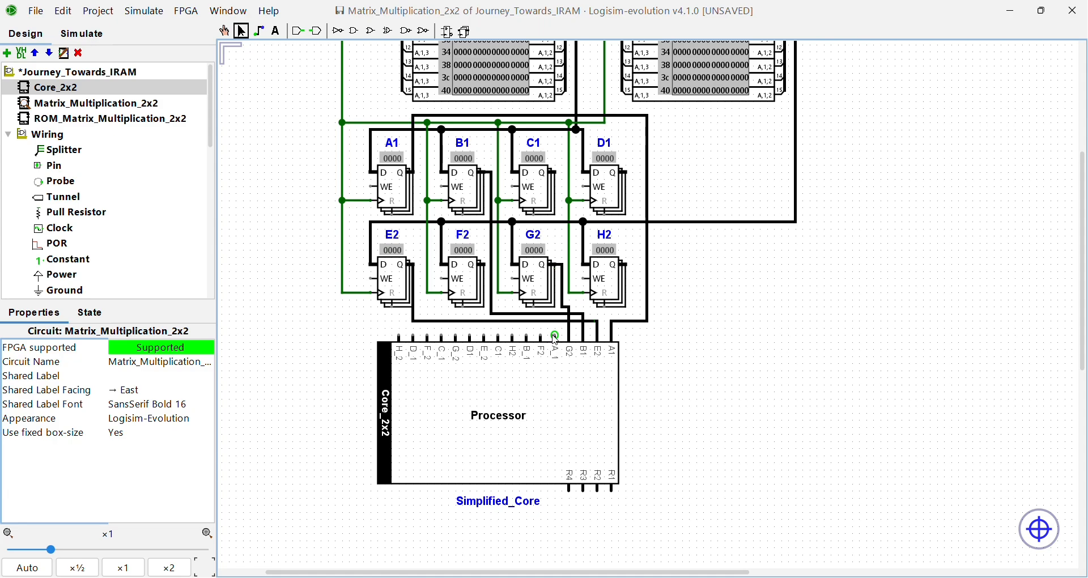
Move the Processor subcircuit down to widen the gap between it and the register rows.
mouse_move(556, 339)
left_mouse_down()
mouse_move(590, 317)
mouse_move(612, 323)
mouse_move(559, 306)
mouse_move(656, 340)
left_mouse_up()
key("Escape")
left_click_drag(547, 436, 546, 472)
left_click(698, 440)
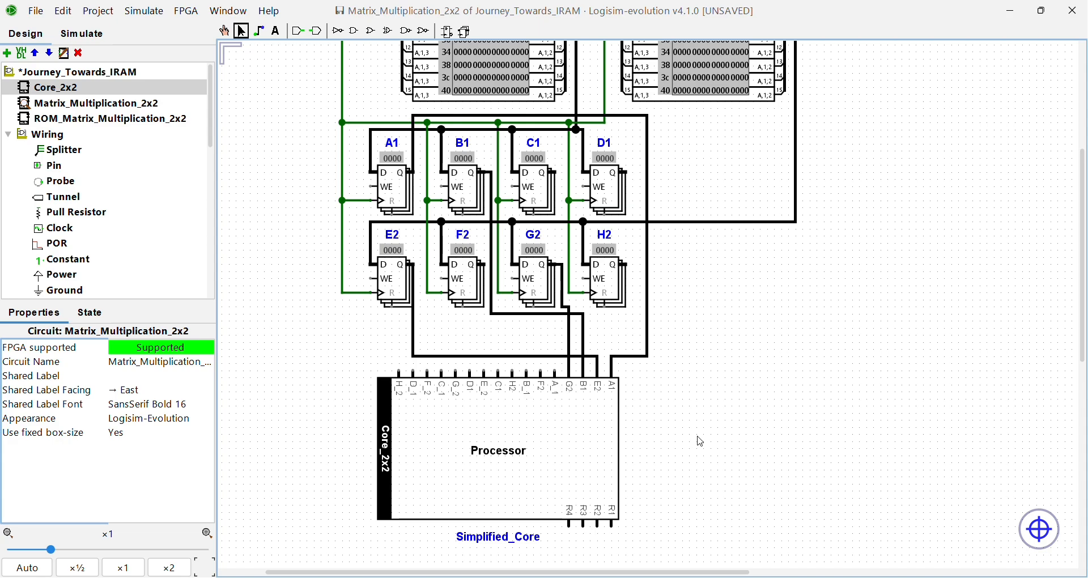
Reroute the A1, B1 and E2 wires to their Processor inputs on separate horizontal levels just below the registers.
key("ctrl+z")
key("ctrl+z")
key("ctrl+z")
key("ctrl+z")
key("ctrl+z")
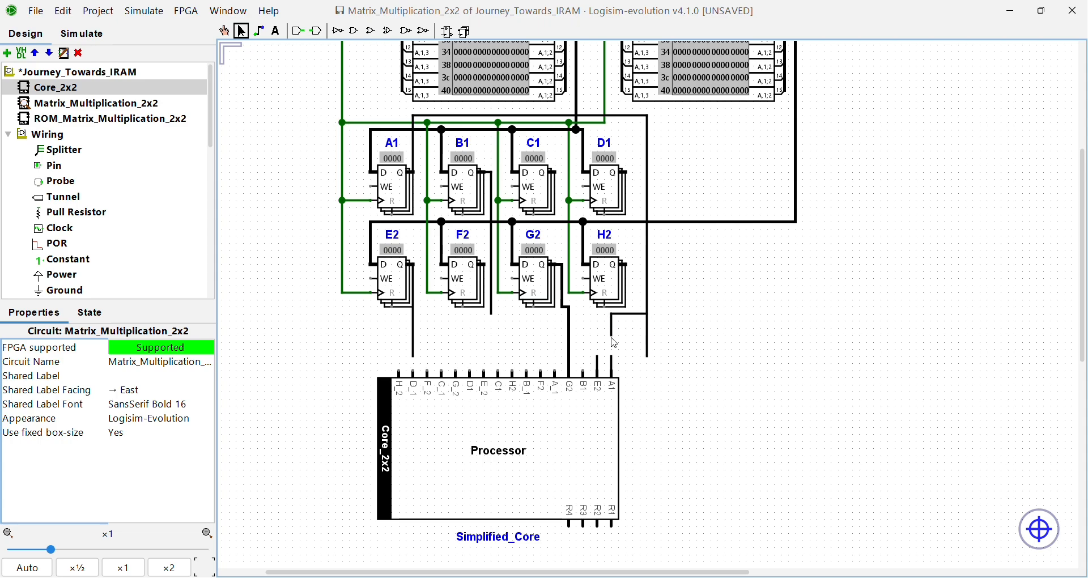
key("ctrl+z")
key("ctrl+z")
key("ctrl+z")
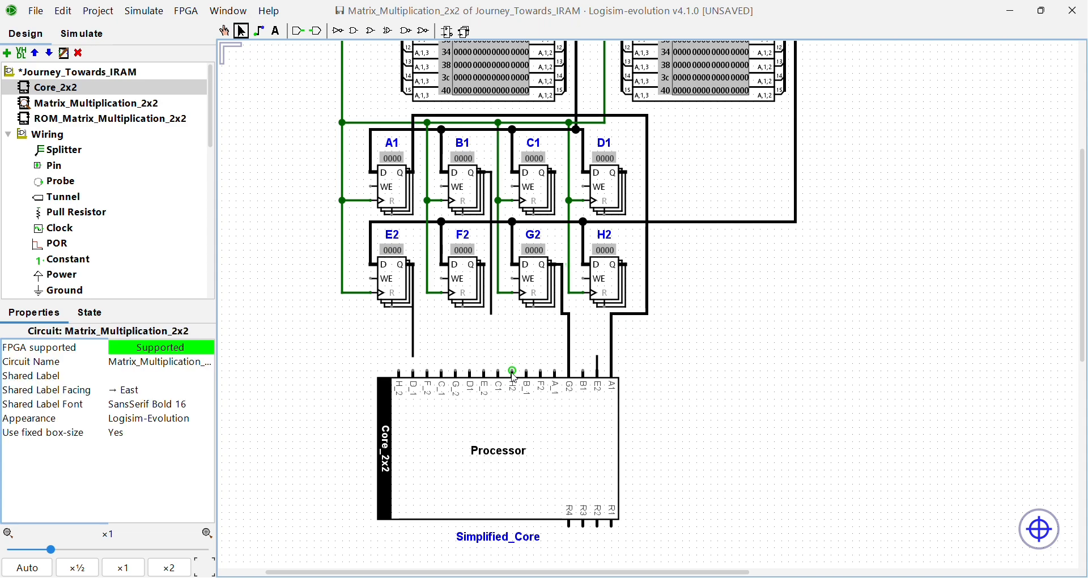
mouse_move(491, 315)
left_mouse_down()
mouse_move(578, 339)
mouse_move(585, 373)
mouse_move(414, 329)
left_mouse_up()
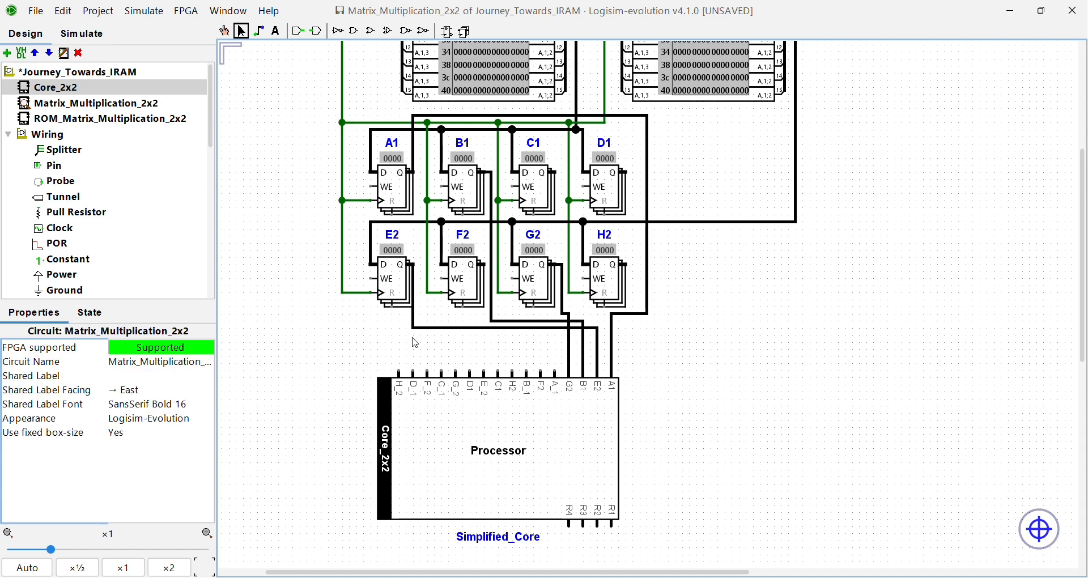
Wire register F2 to the Processor's F2 and F_2 inputs and branch the E2 wire to input E_2.
left_click_drag(485, 264, 541, 374)
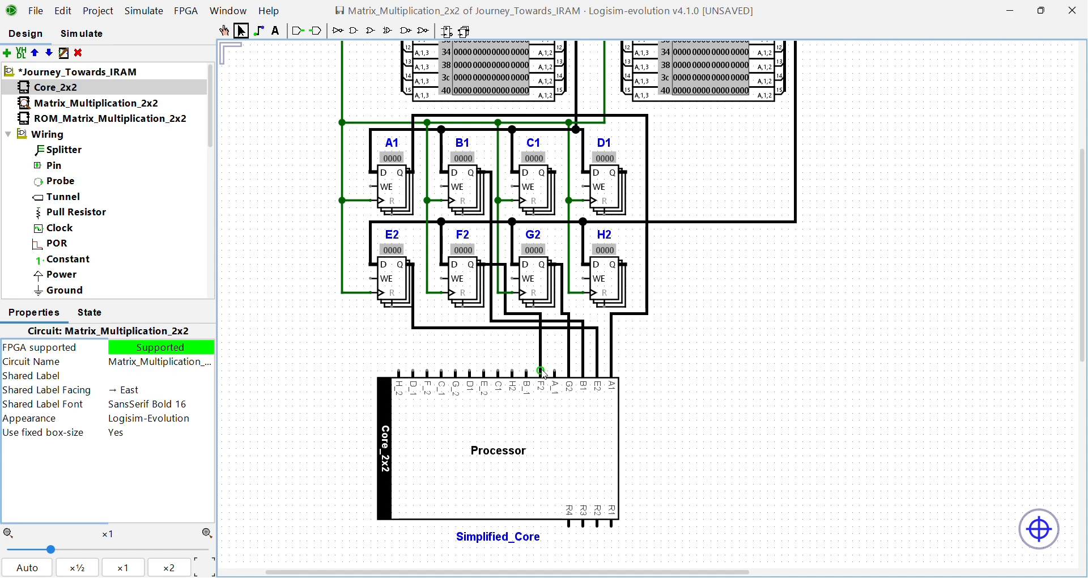
left_click_drag(427, 374, 505, 314)
left_click_drag(485, 374, 485, 328)
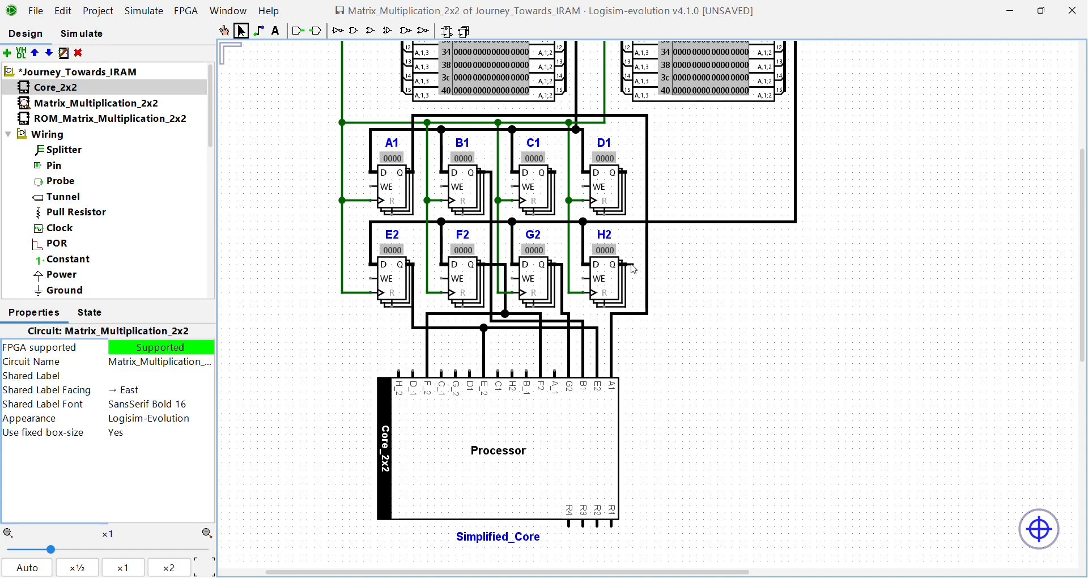
Wire register H2 to the Processor's H2 and H_2 inputs and register D1 to its D1 and D_1 inputs.
left_click_drag(627, 264, 641, 335)
mouse_move(640, 334)
left_mouse_down()
mouse_move(484, 335)
mouse_move(400, 374)
left_mouse_up()
left_click_drag(513, 374, 513, 335)
left_click_drag(628, 173, 416, 372)
Branch the A1, B1 and G2 wires to inputs A_1, B_1 and G_2, and wire register C1 to C1 and C_1.
mouse_move(555, 374)
left_mouse_down()
mouse_move(556, 311)
mouse_move(611, 349)
mouse_move(583, 356)
left_mouse_up()
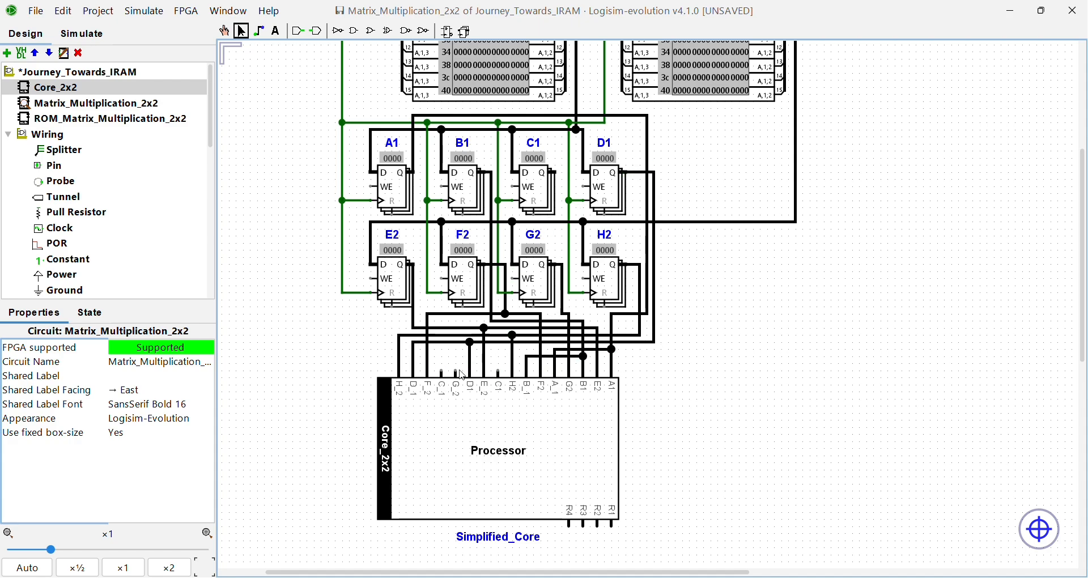
mouse_move(456, 374)
left_mouse_down()
mouse_move(505, 357)
mouse_move(569, 363)
left_mouse_up()
mouse_move(553, 173)
left_mouse_down()
mouse_move(580, 337)
mouse_move(579, 315)
mouse_move(559, 313)
mouse_move(604, 326)
mouse_move(621, 354)
mouse_move(612, 350)
left_mouse_up()
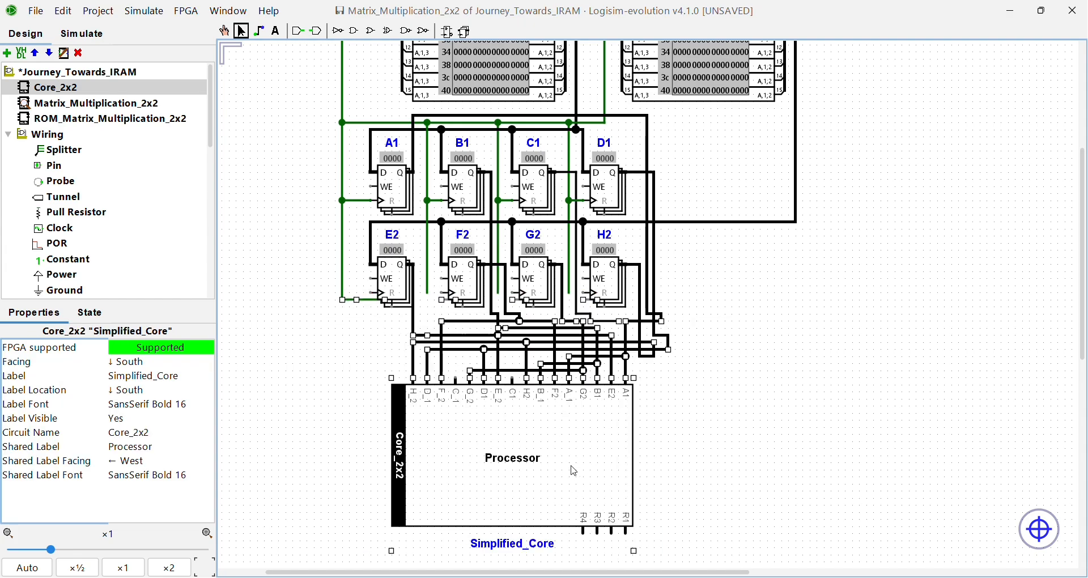
Move the Processor down together with its input wiring, away from the lower register row.
left_click_drag(340, 290, 706, 462)
left_click_drag(559, 436, 559, 465)
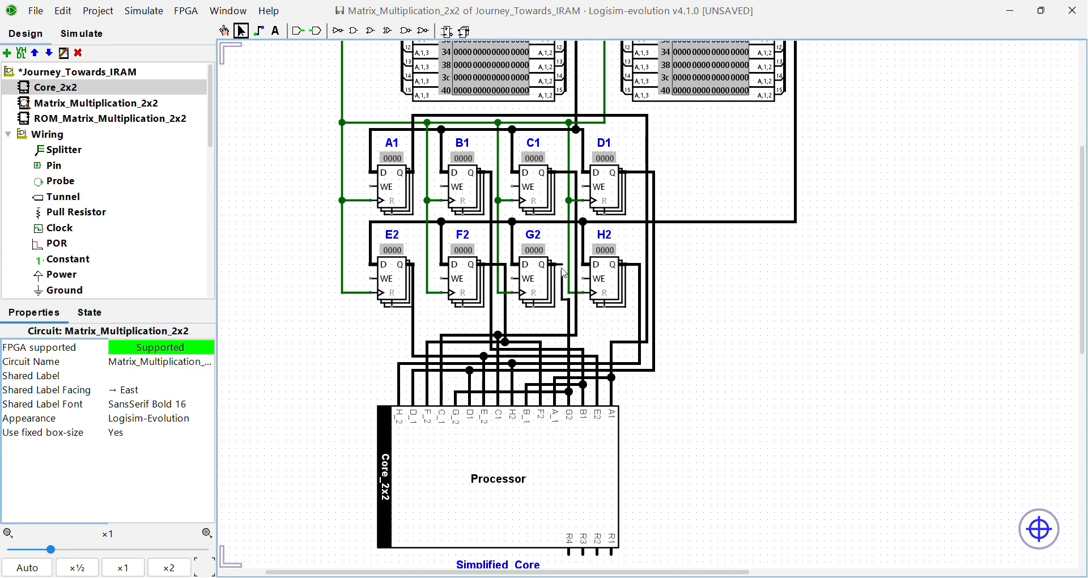
Duplicate the RAM_B memory and place the copy below and to the right of the Processor.
left_click_drag(1084, 196, 1085, 90)
scroll(624, 227, "down", 5)
left_click(577, 71)
key("ctrl+d")
scroll(623, 238, "down", 5)
left_click_drag(577, 71, 611, 250)
Label the copied memory RAM_C.
left_click(171, 504)
type("RAM_C")
key("Return")
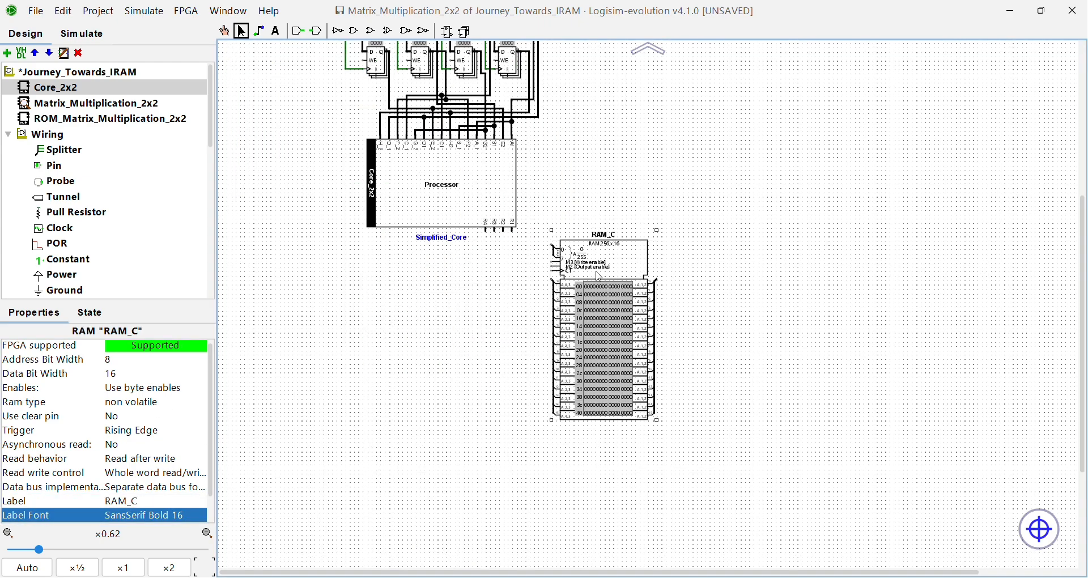